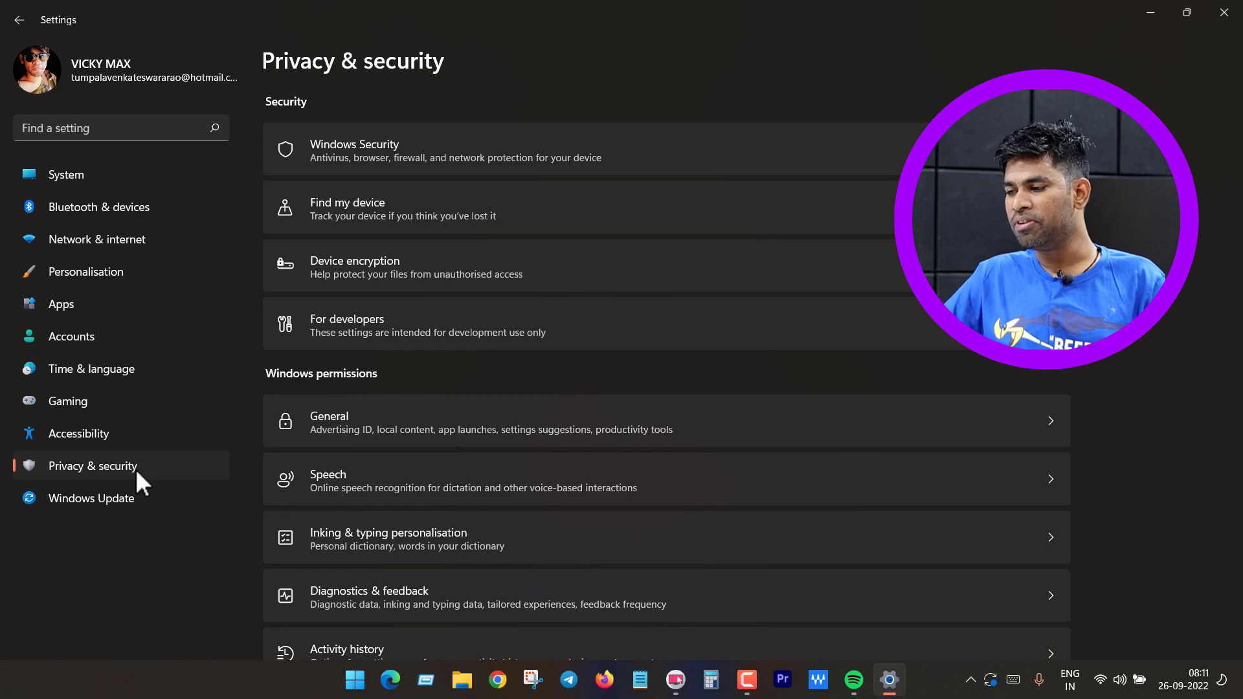
Turn on Developer Mode in the For developers settings and accept the security warning
click(685, 321)
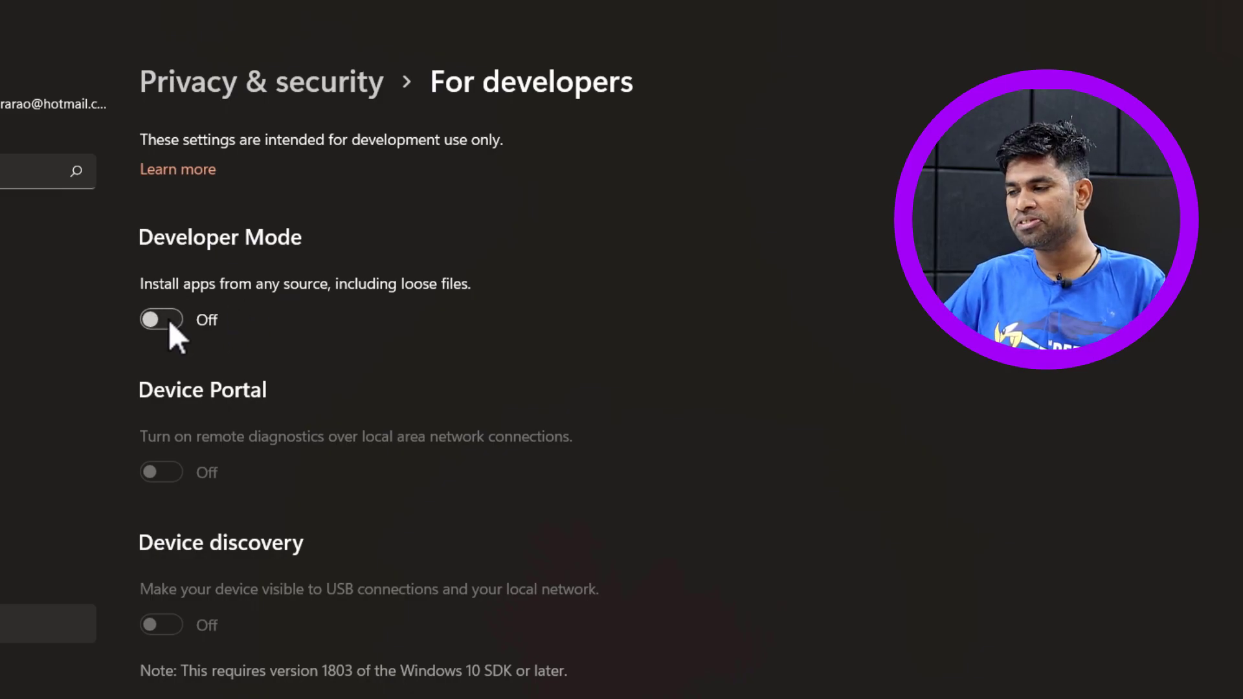
click(145, 321)
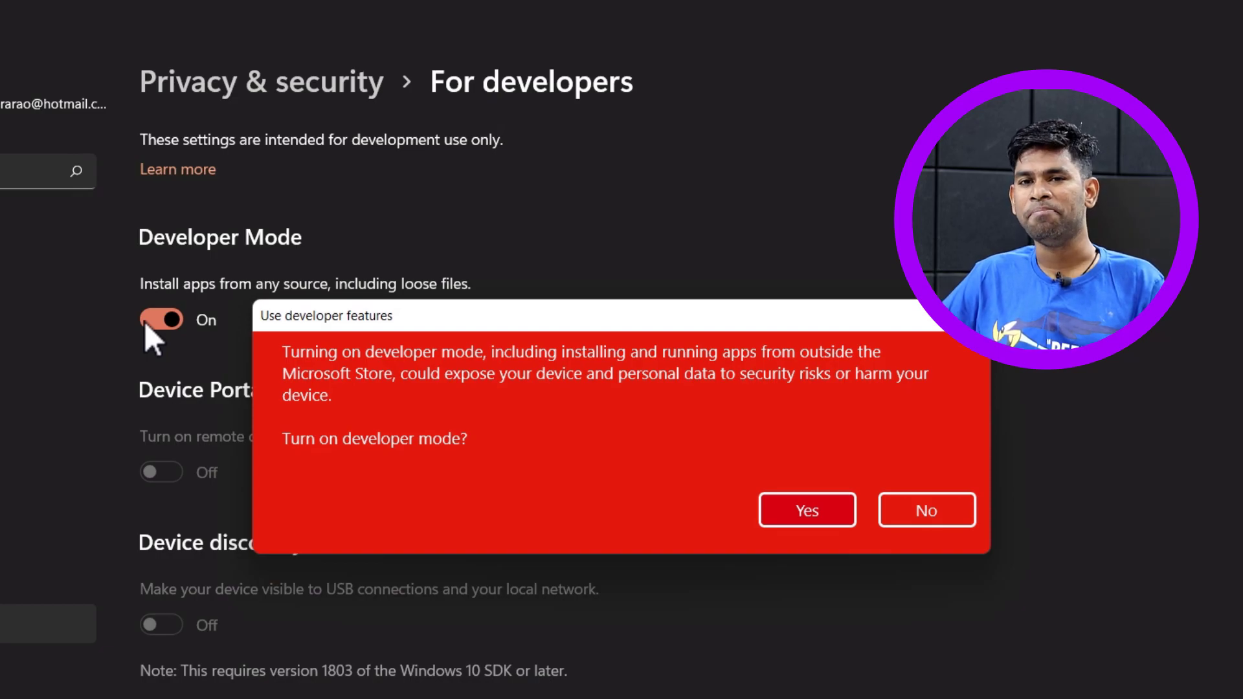
click(806, 513)
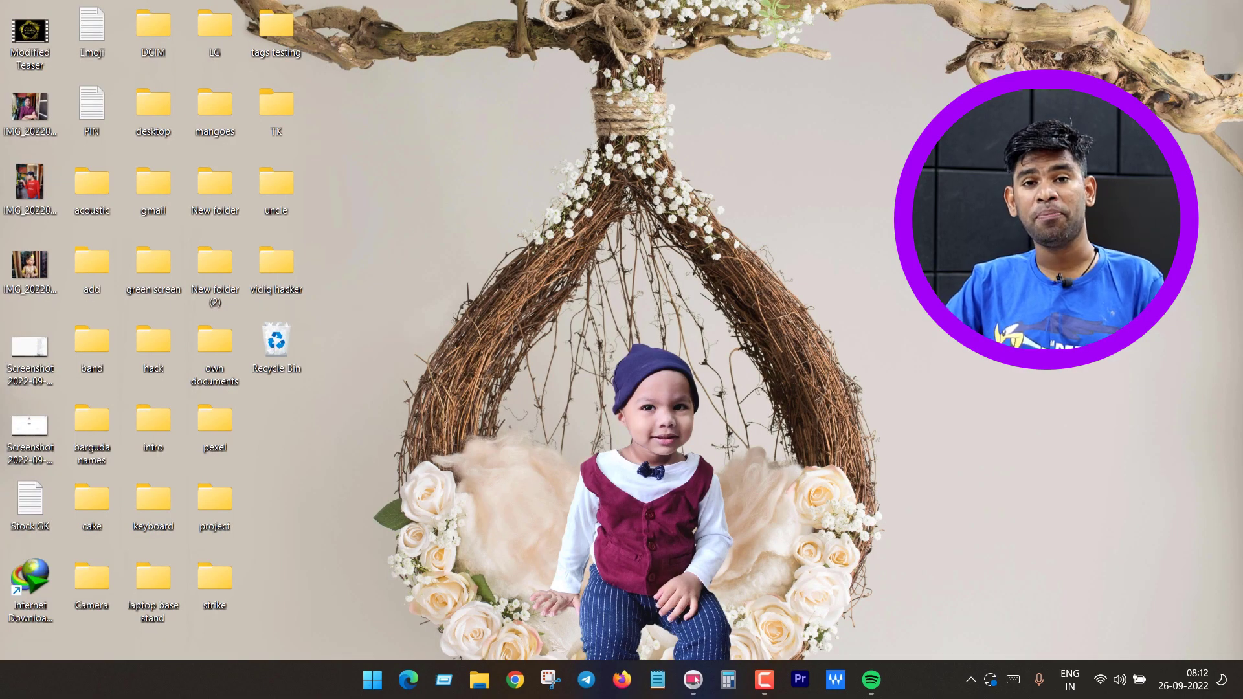
Find Control Panel through the Windows search, open it and maximize its window
key(super)
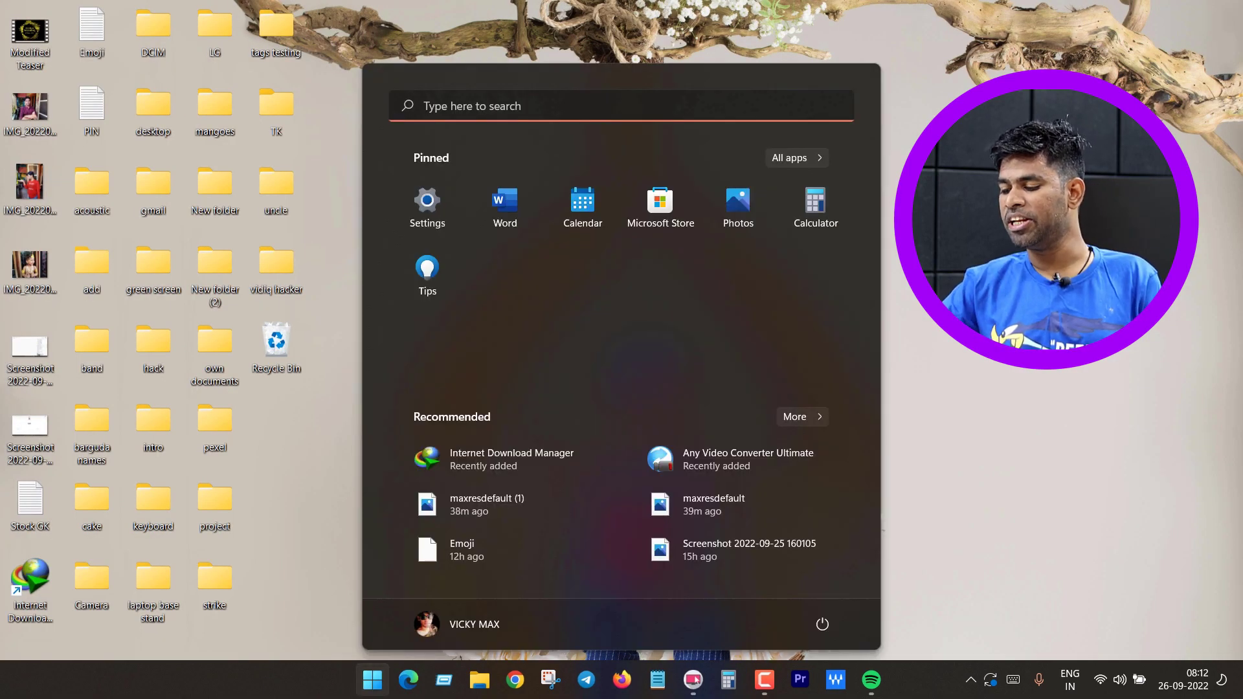
text(control Panel)
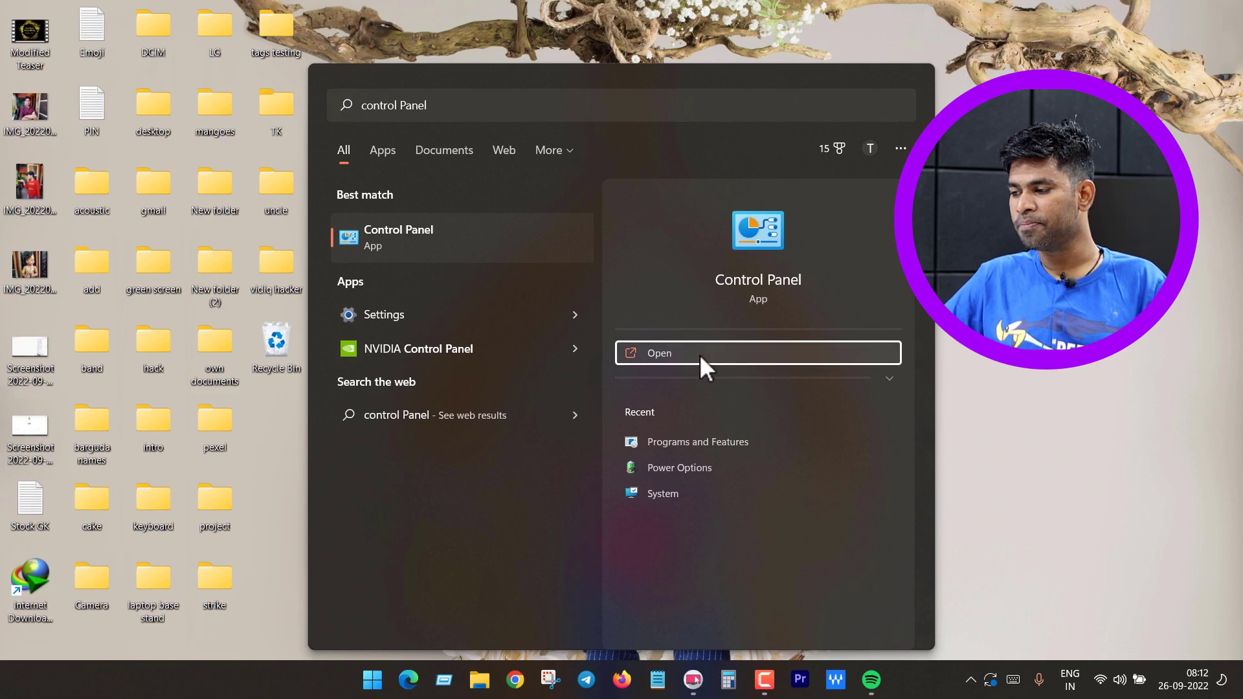
click(659, 357)
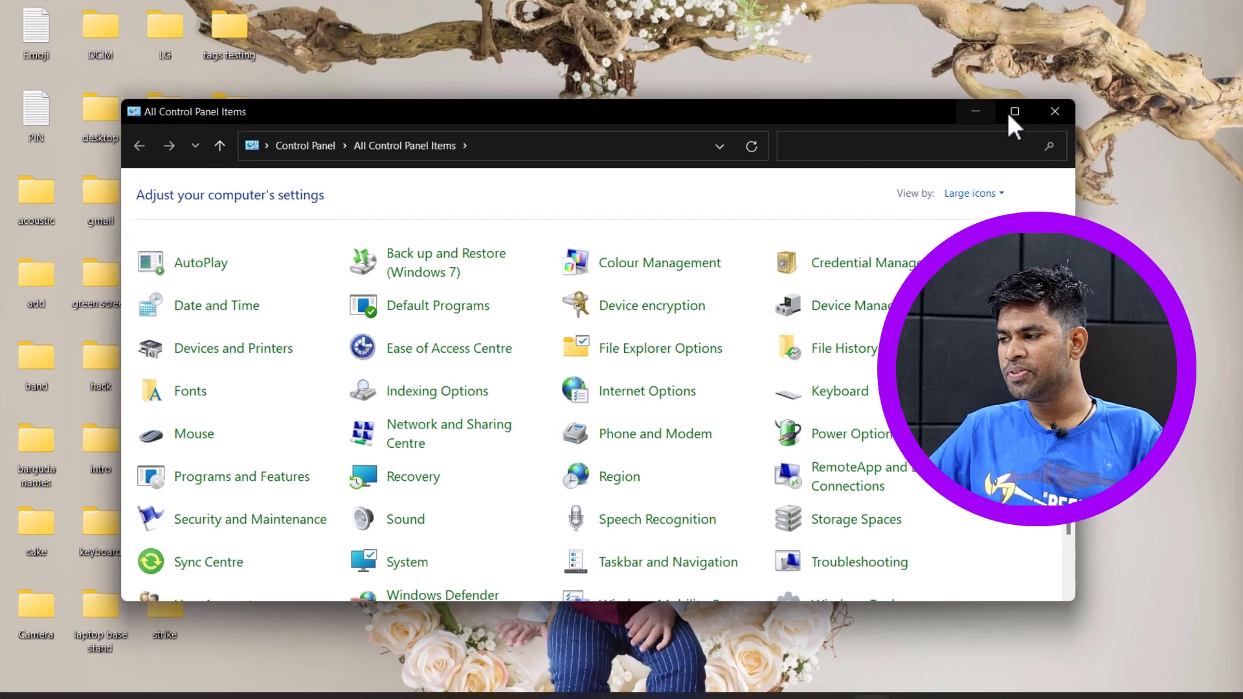
click(1018, 109)
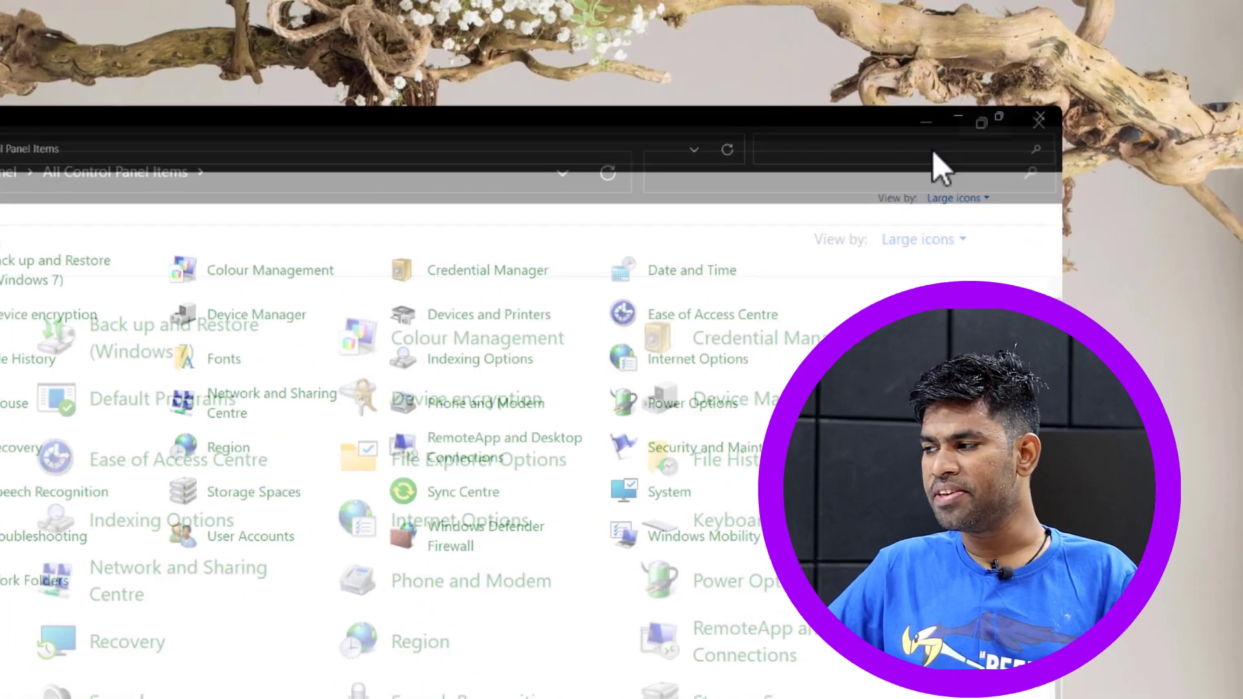
Switch the Control Panel view to Category and back to Large icons
click(1094, 124)
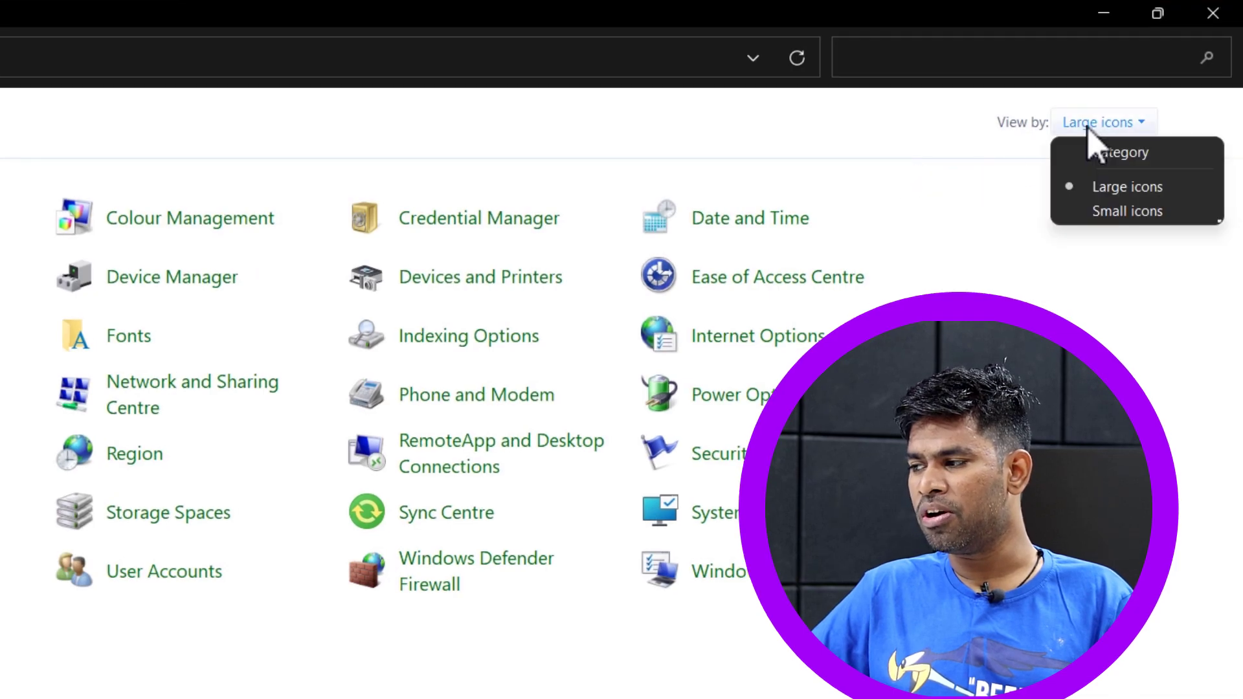
click(1111, 153)
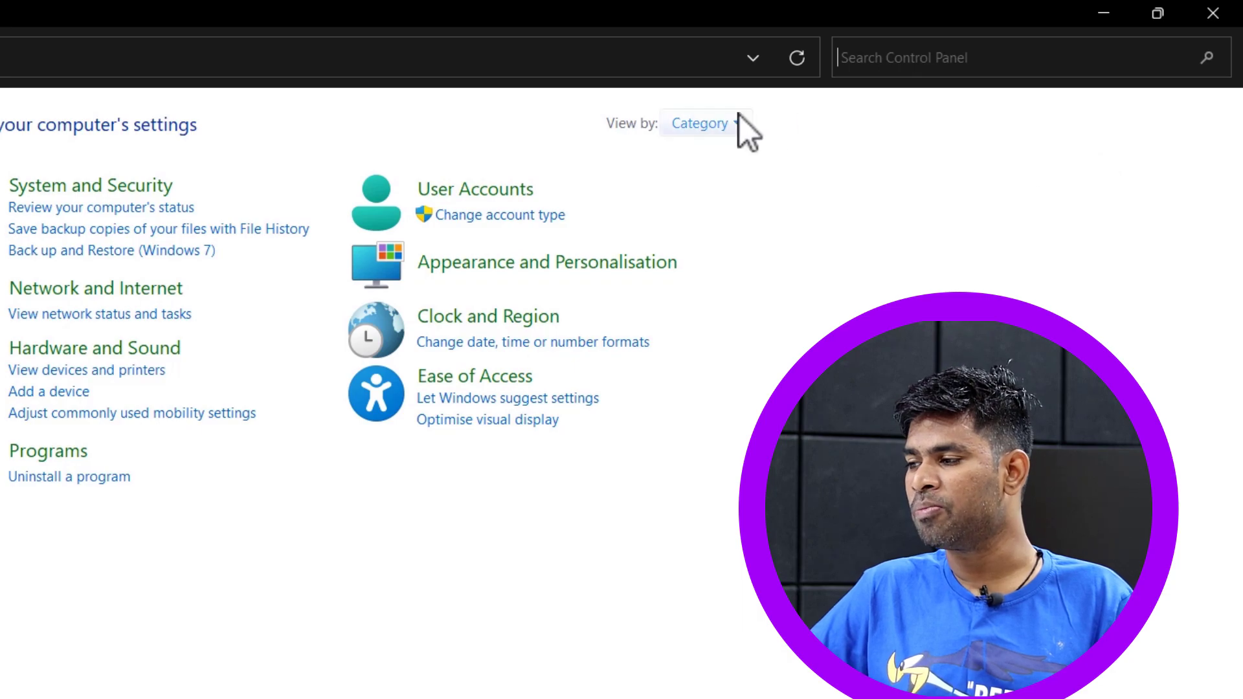
click(724, 126)
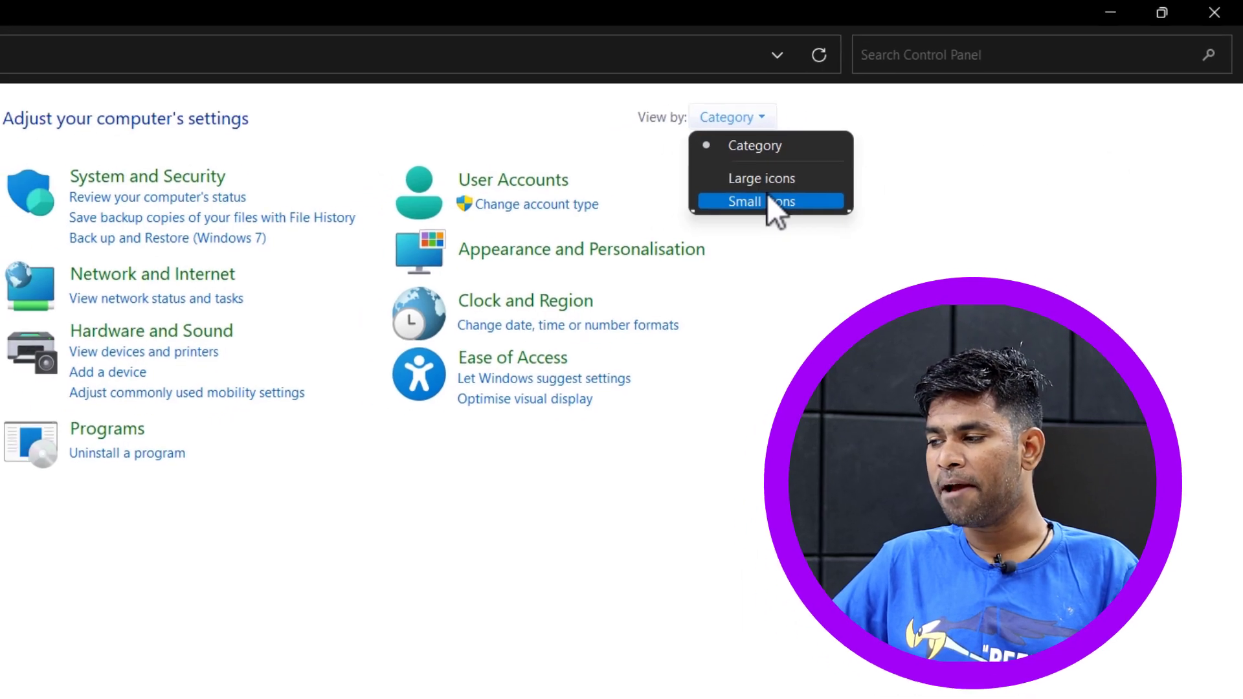
click(759, 179)
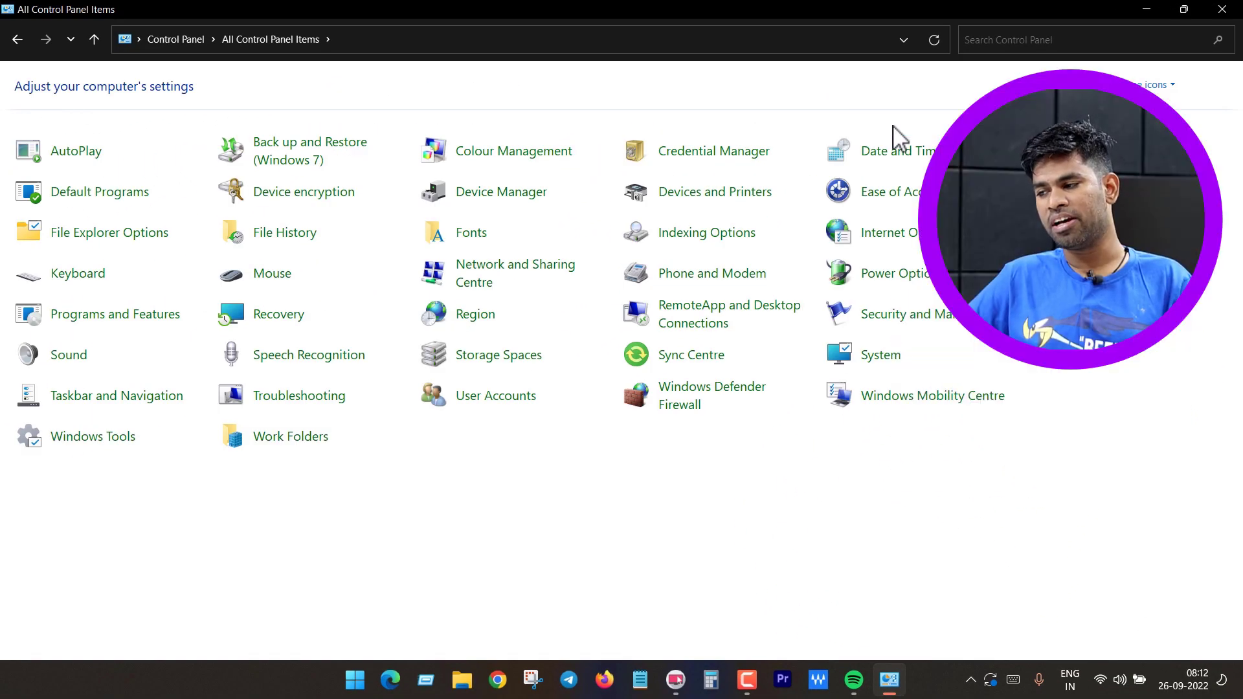
From Programs and Features, enable the Windows features Virtual Machine Platform, Windows Hypervisor Platform and Windows Subsystem for Linux, and restart the PC
click(119, 325)
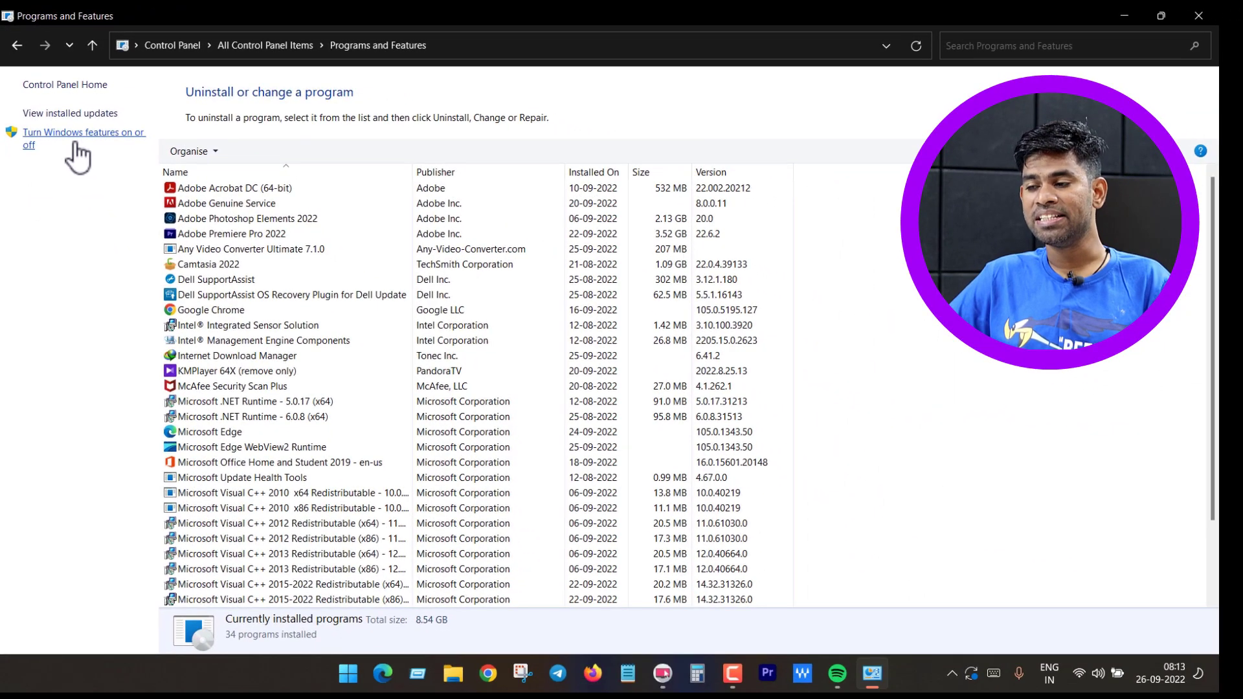
click(76, 146)
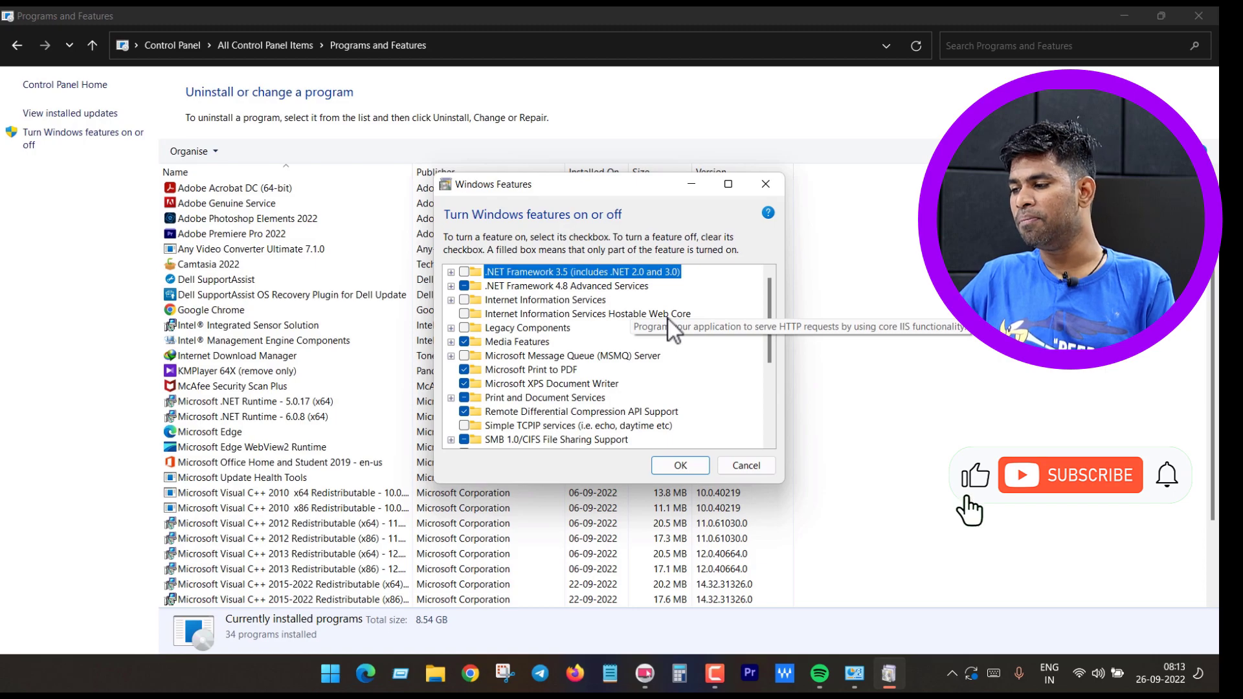
scroll(668, 319, down, 5)
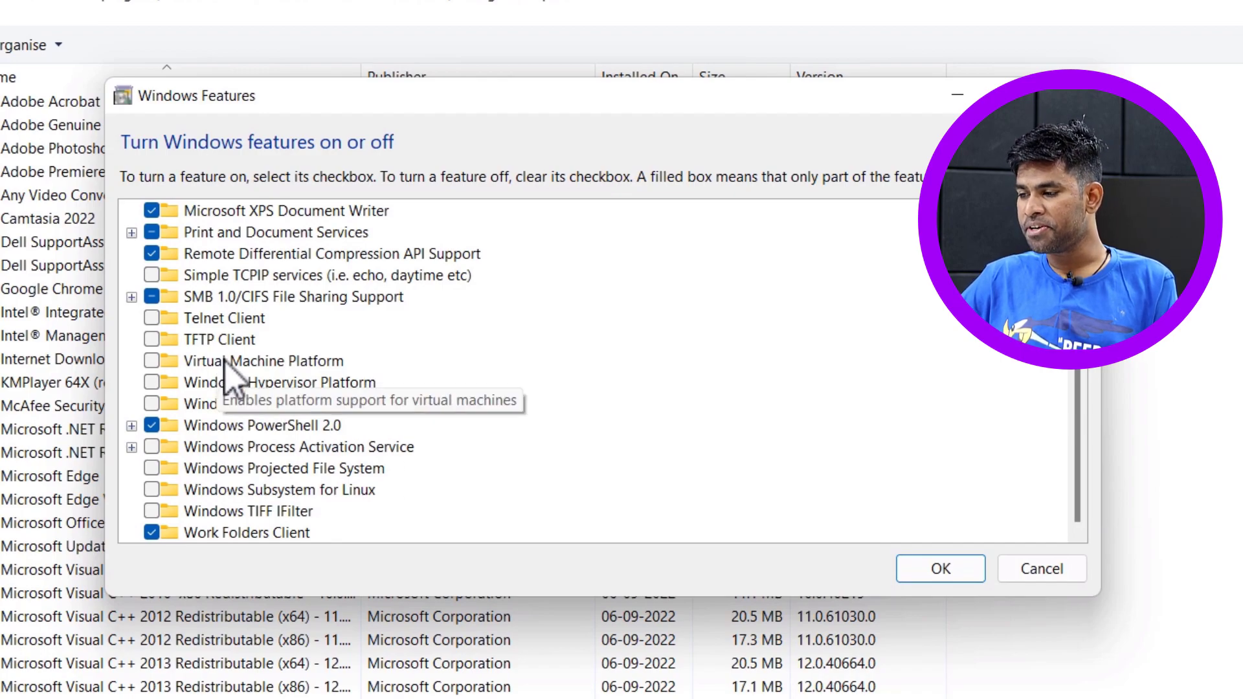
click(153, 362)
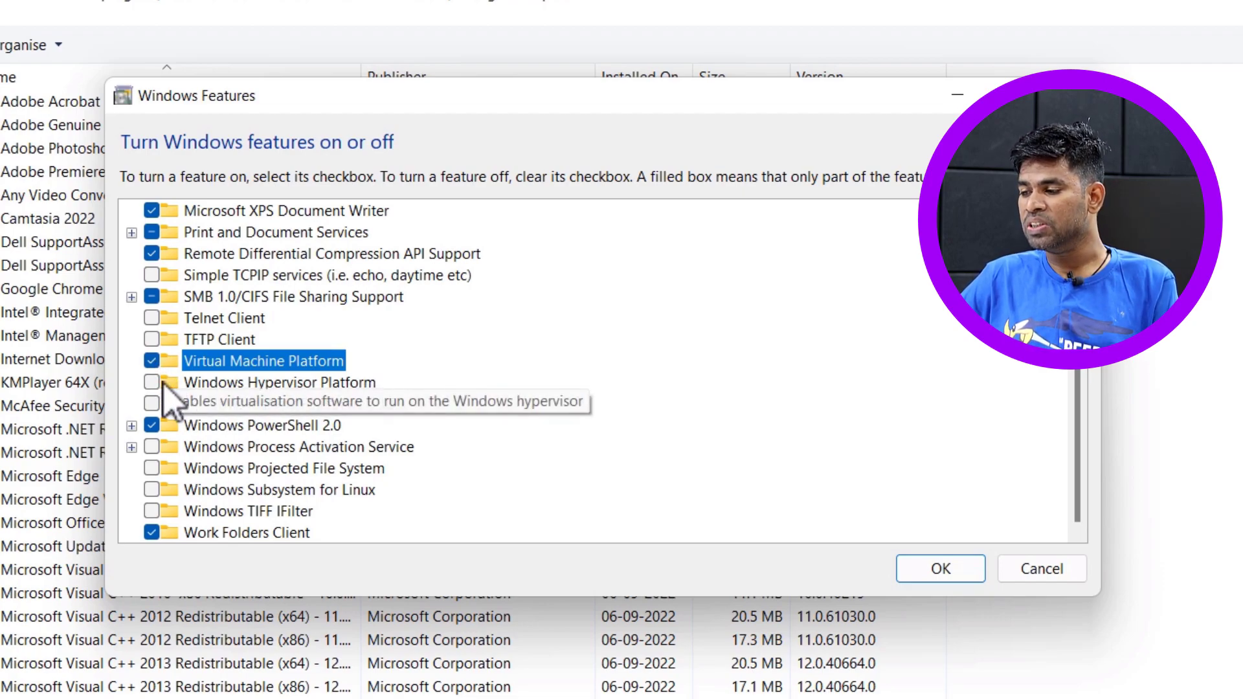
click(153, 383)
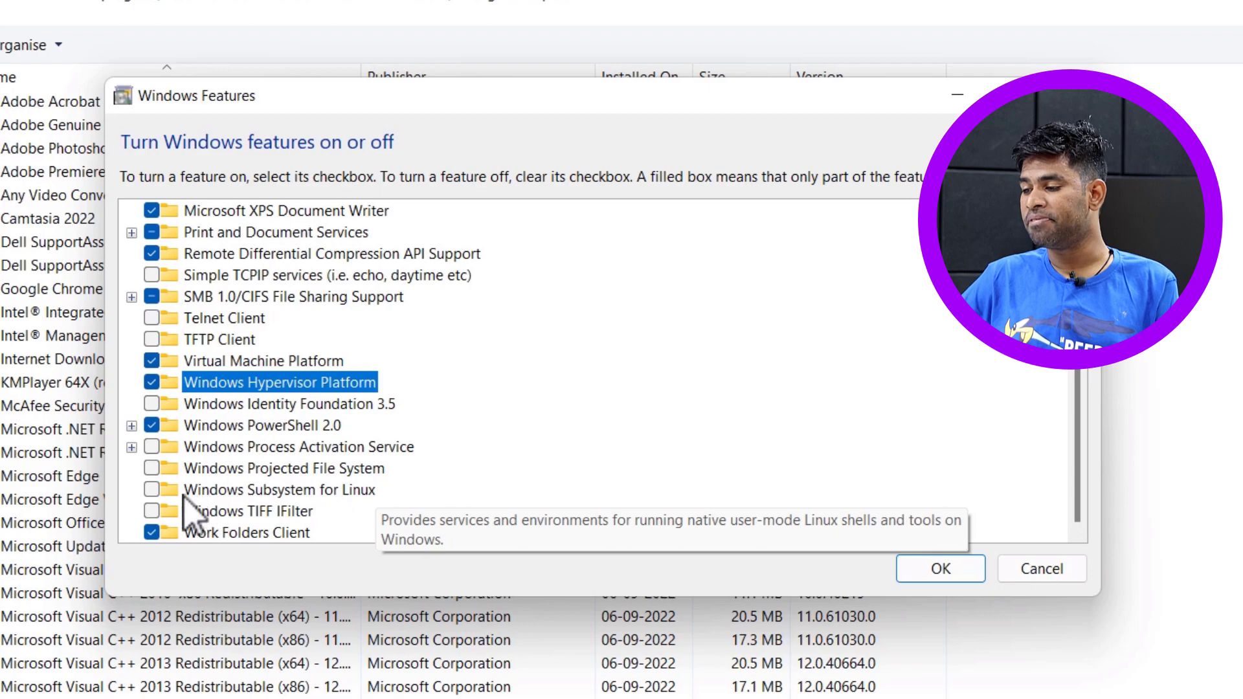
click(152, 490)
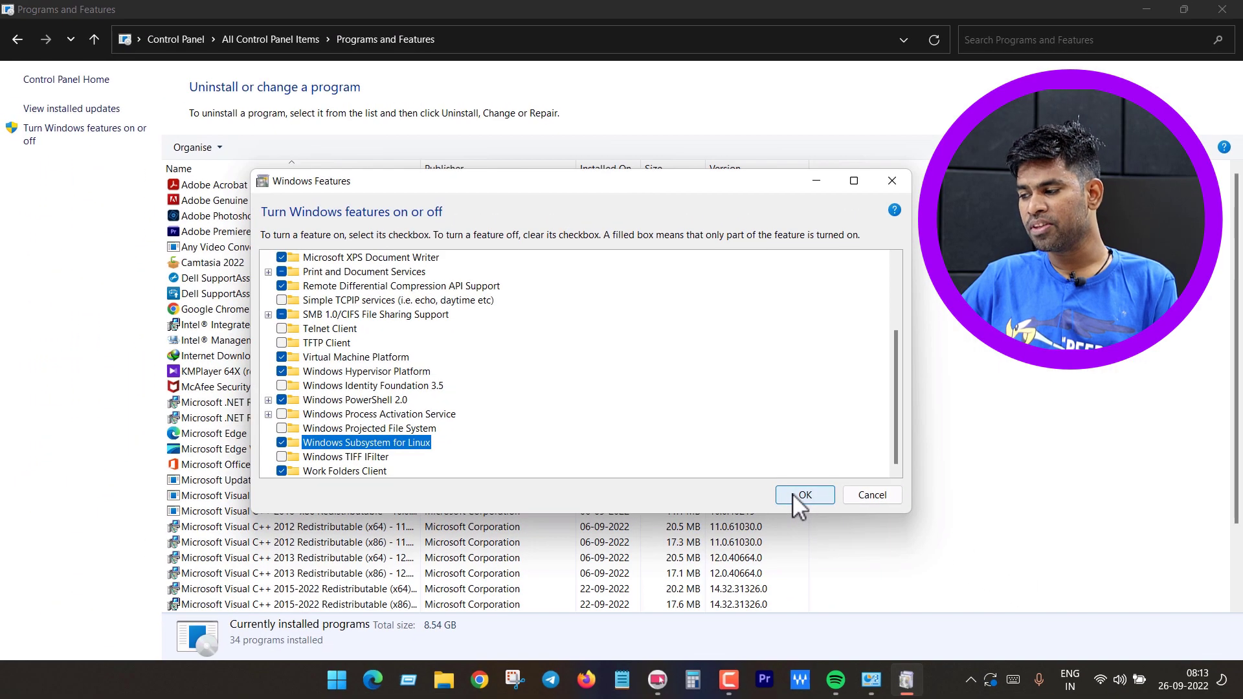
click(923, 569)
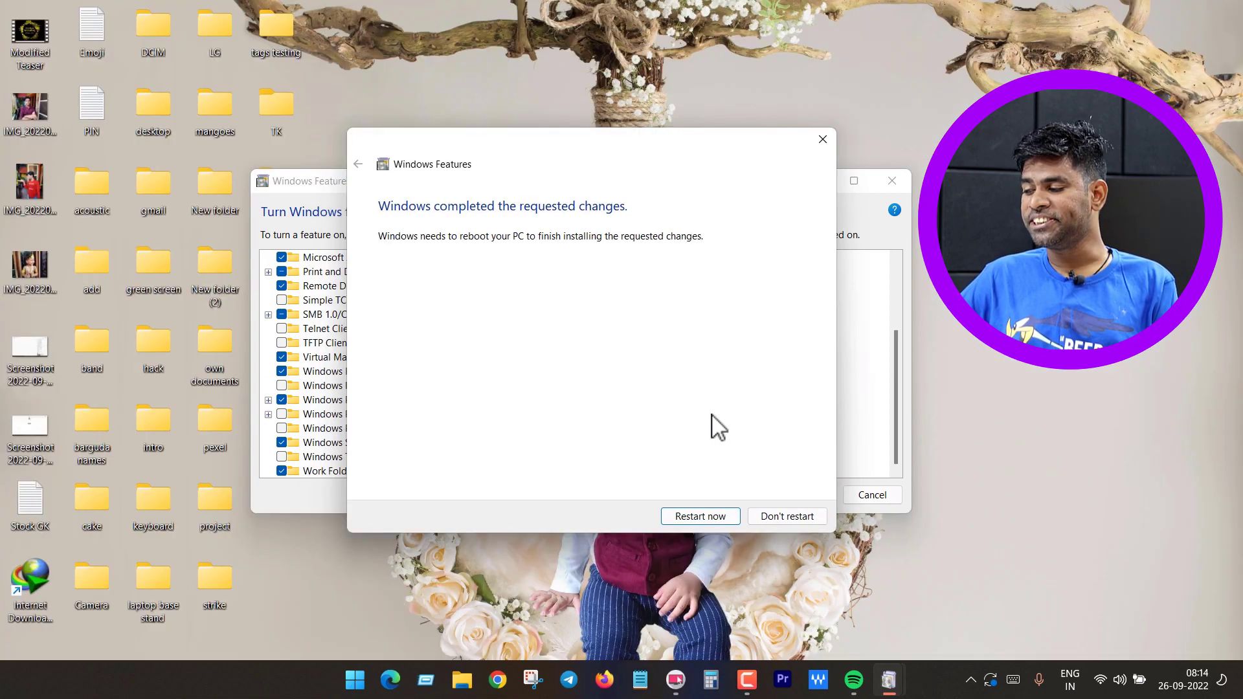
click(689, 515)
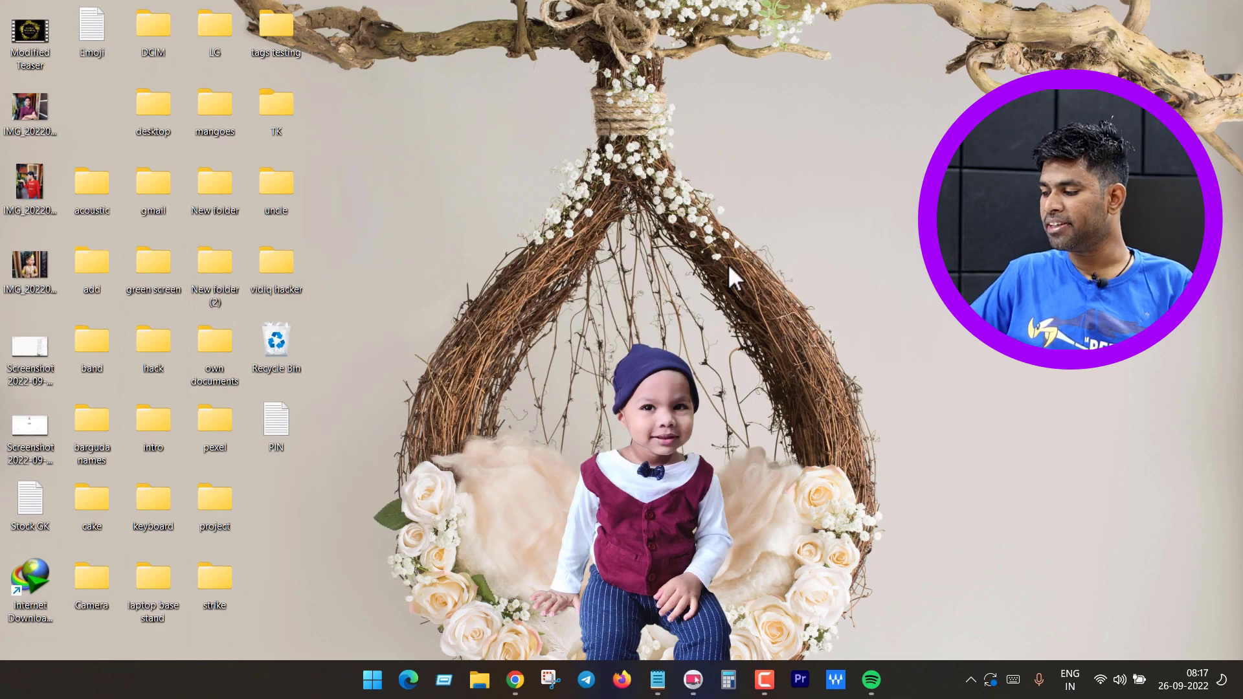
Switch to the open Notepad document and copy the whole download link
click(657, 676)
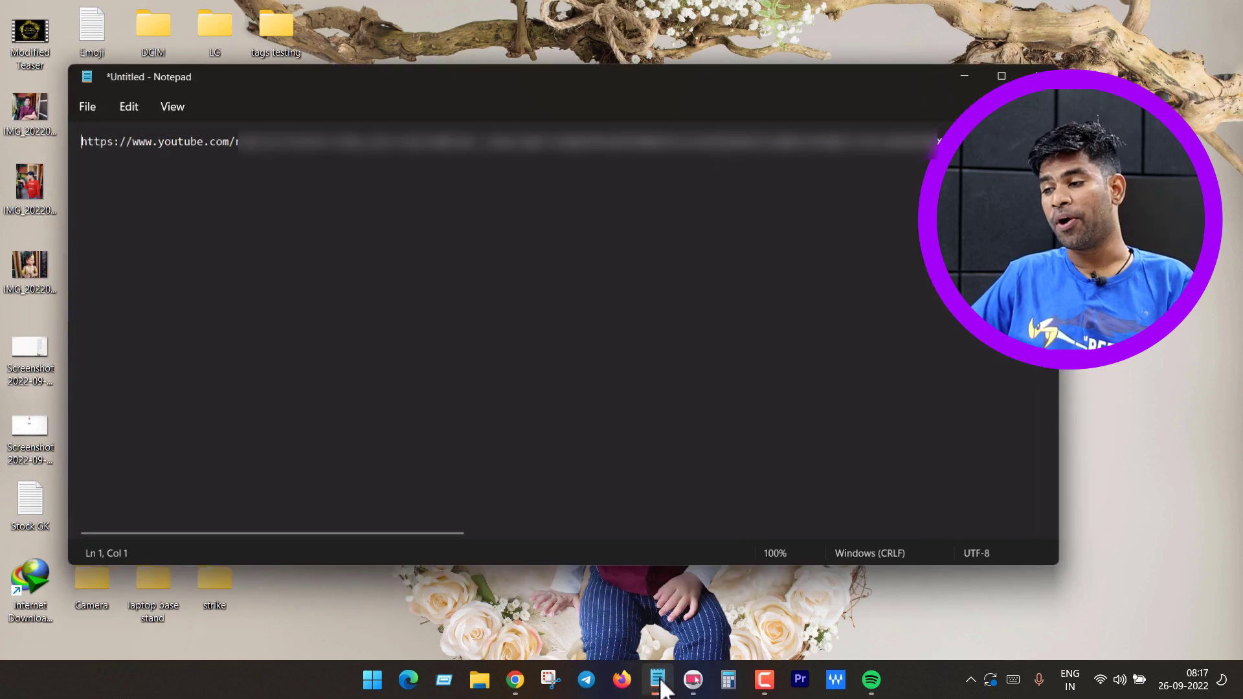
key(ctrl+a)
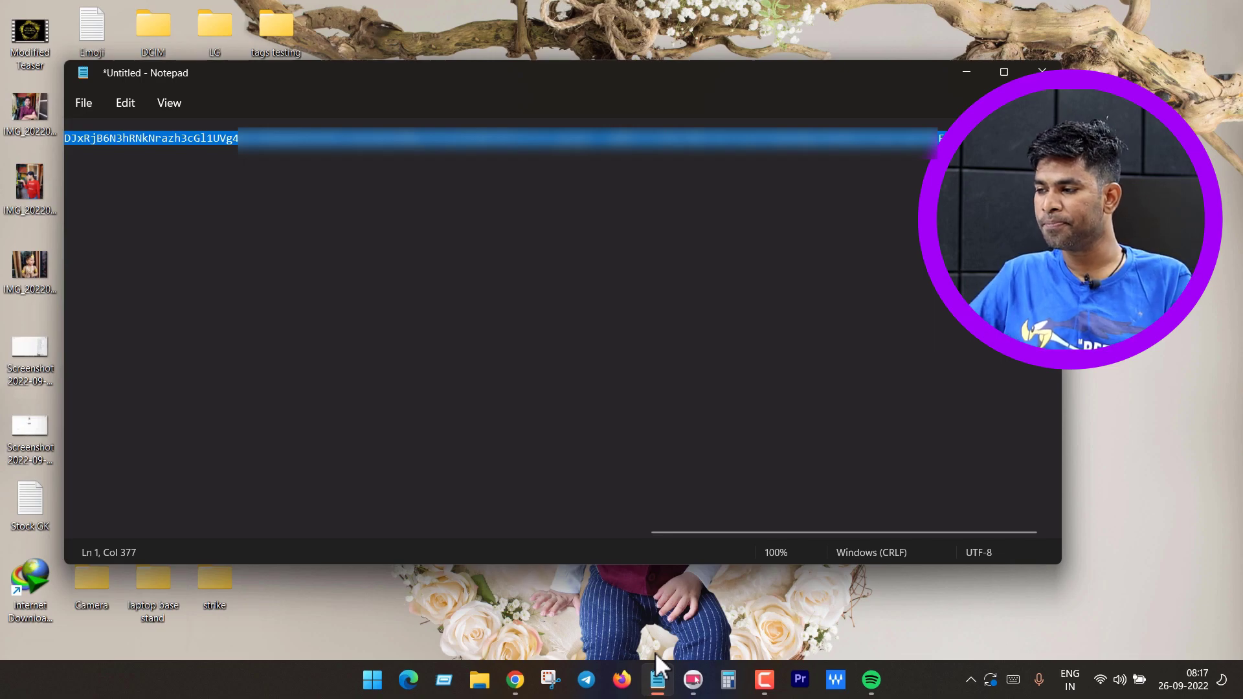
right_click(694, 136)
click(751, 220)
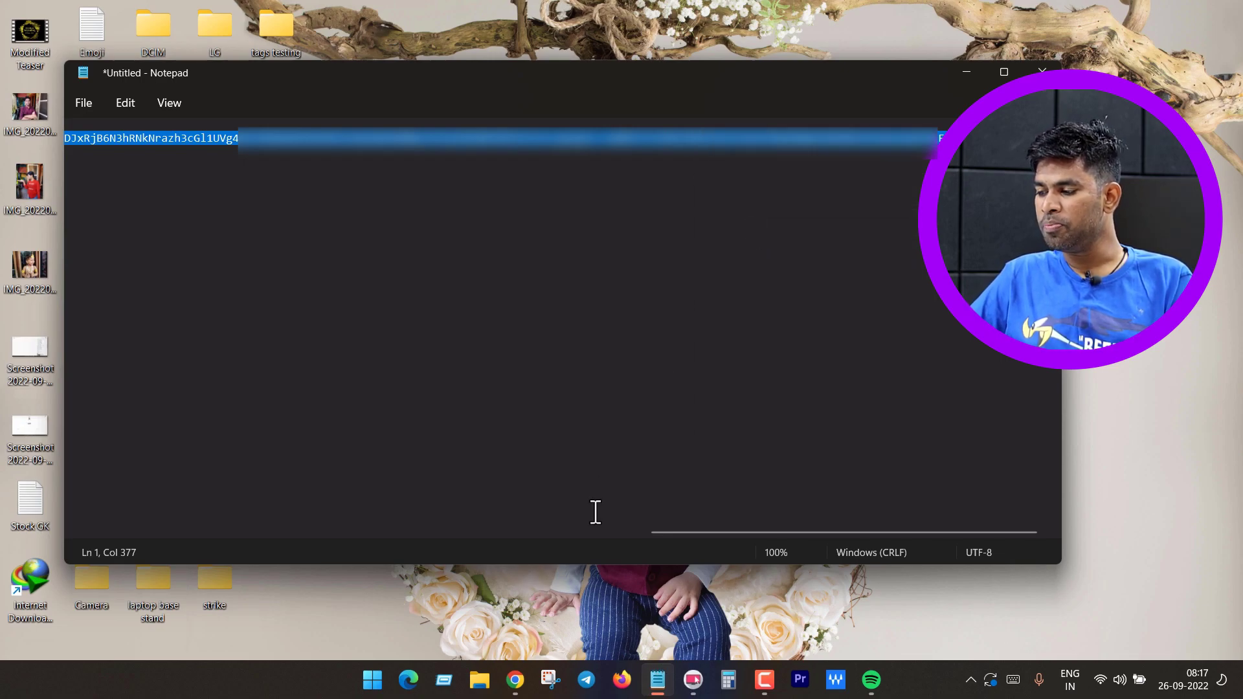
Open the copied link in Chrome and download PLAY_STORE_W11_TRD.rar from Google Drive despite the virus scan warning
click(515, 679)
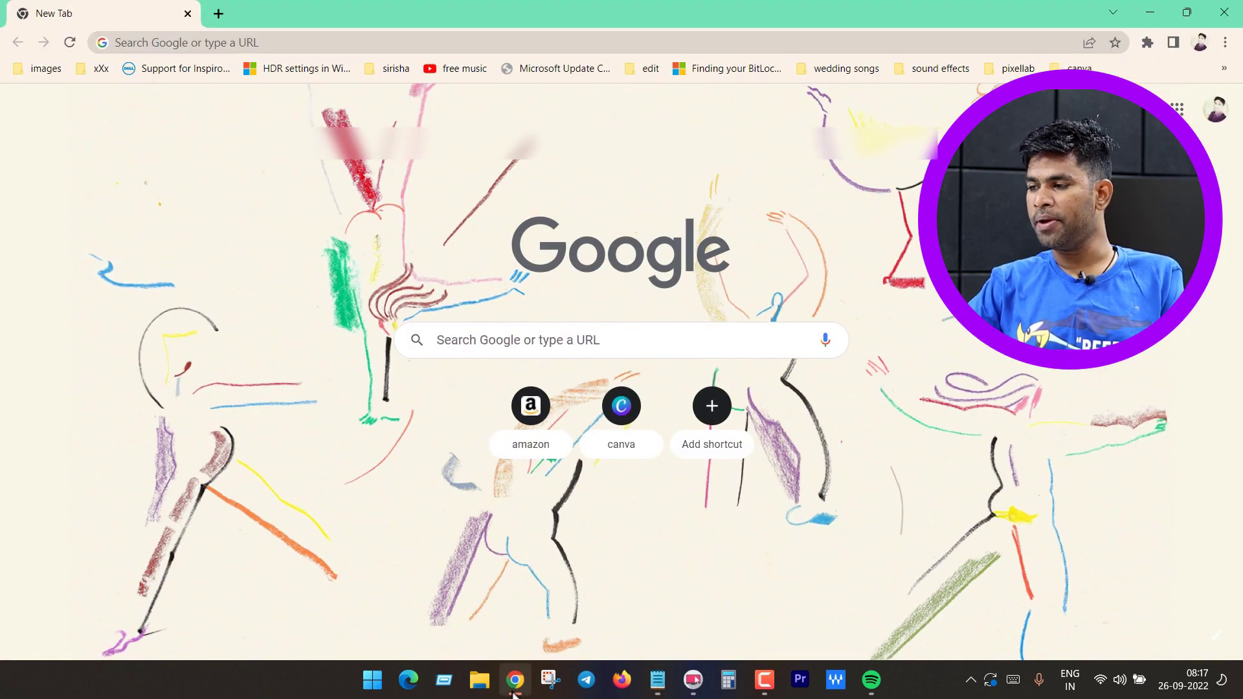
key(ctrl+v)
key(Return)
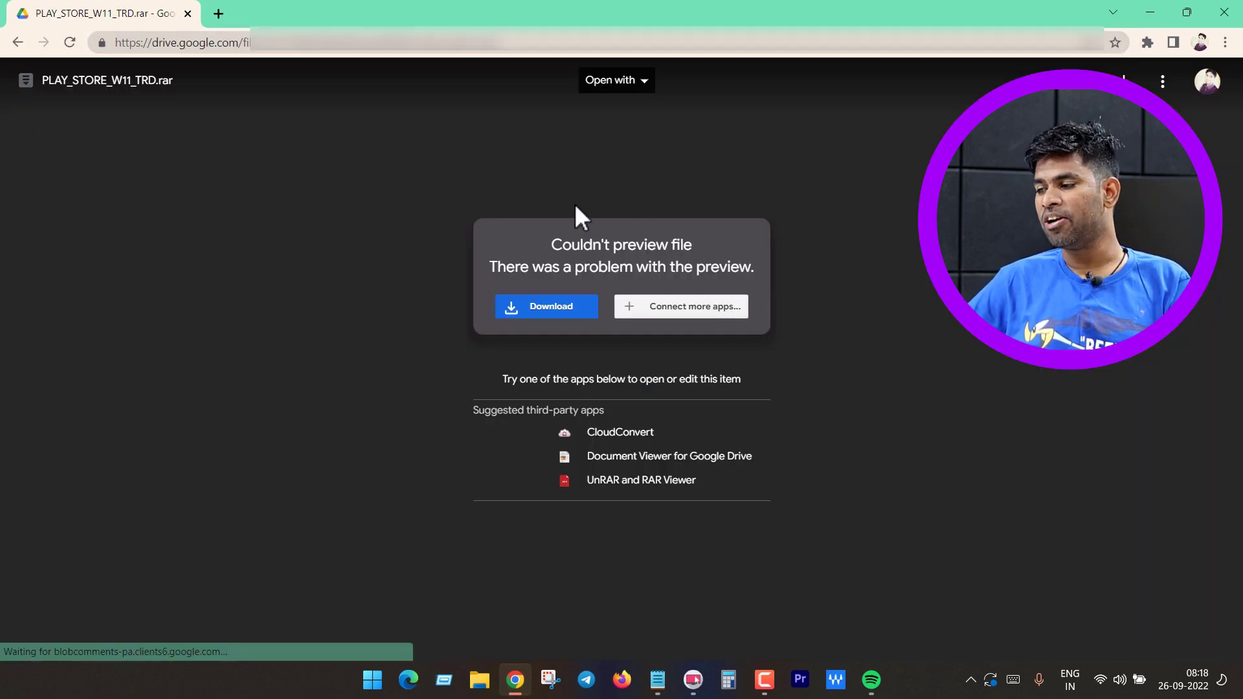
click(544, 308)
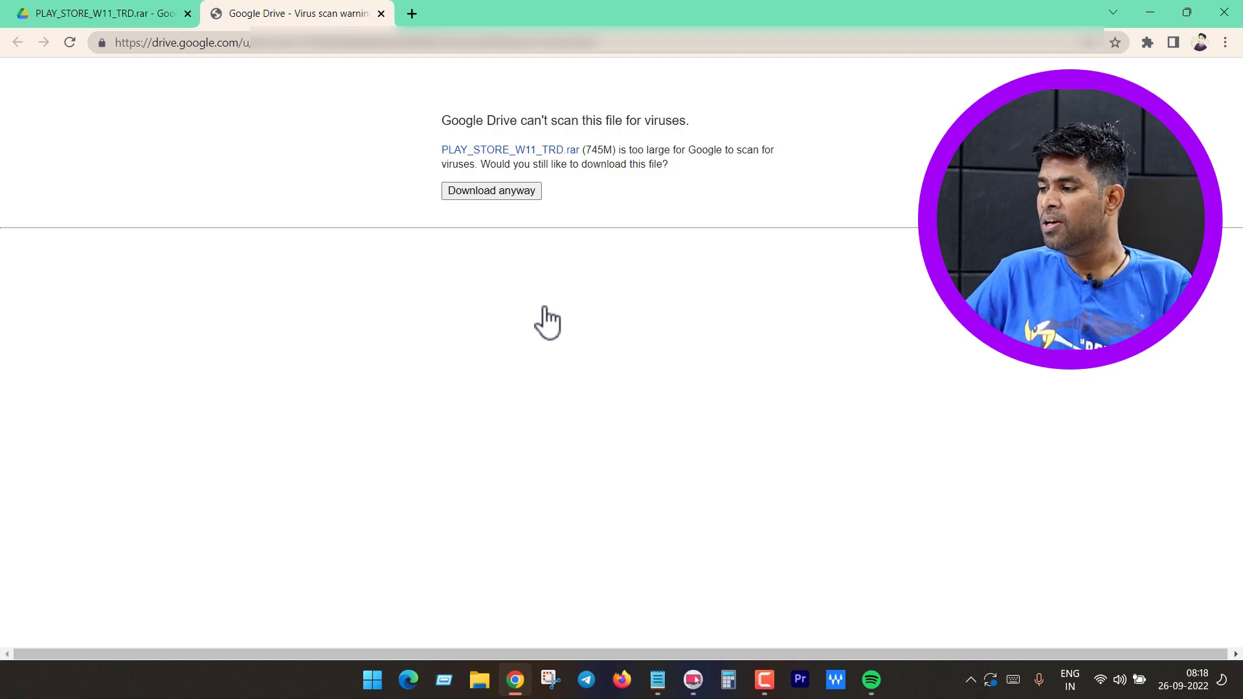
click(490, 194)
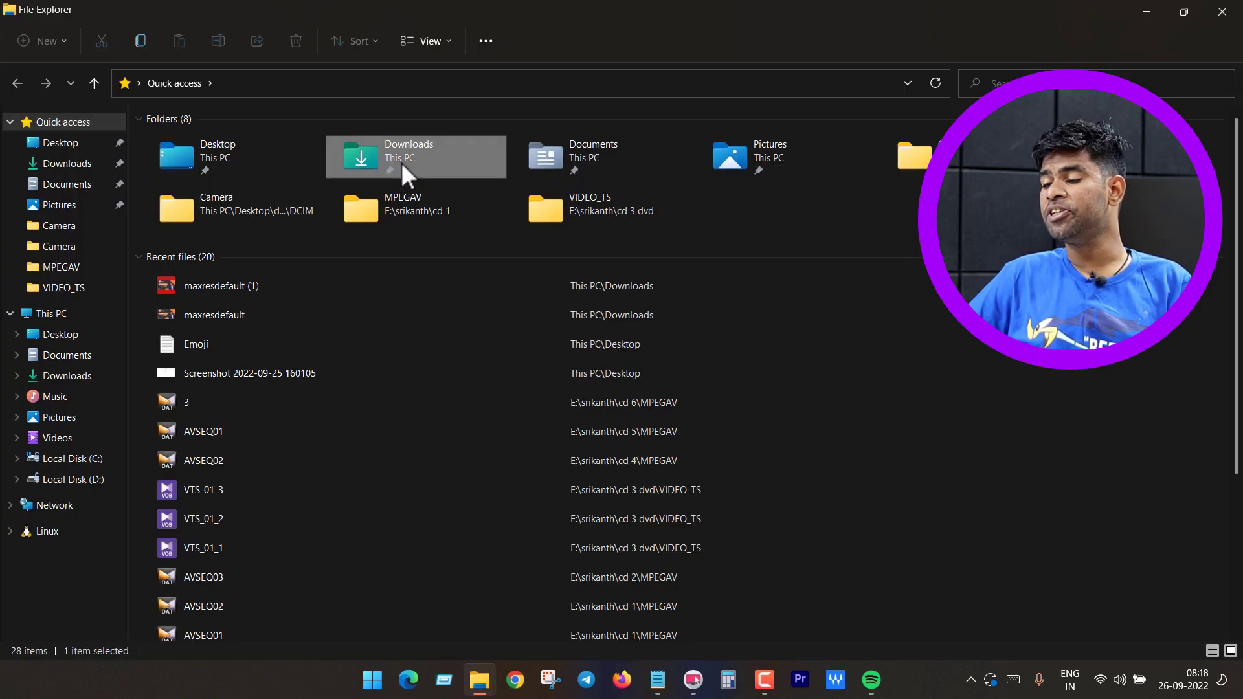
Extract the PLAY_STORE_W11_TRD archive directly into the Downloads folder with WinRAR
double_click(401, 162)
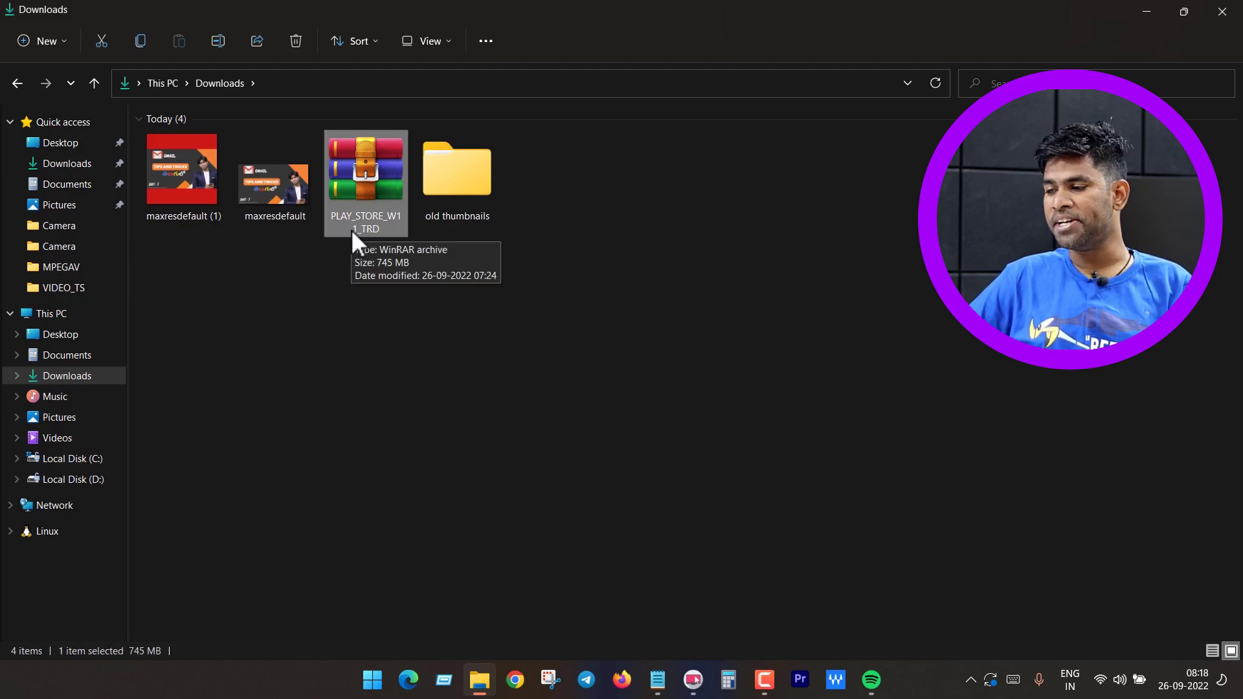
right_click(370, 244)
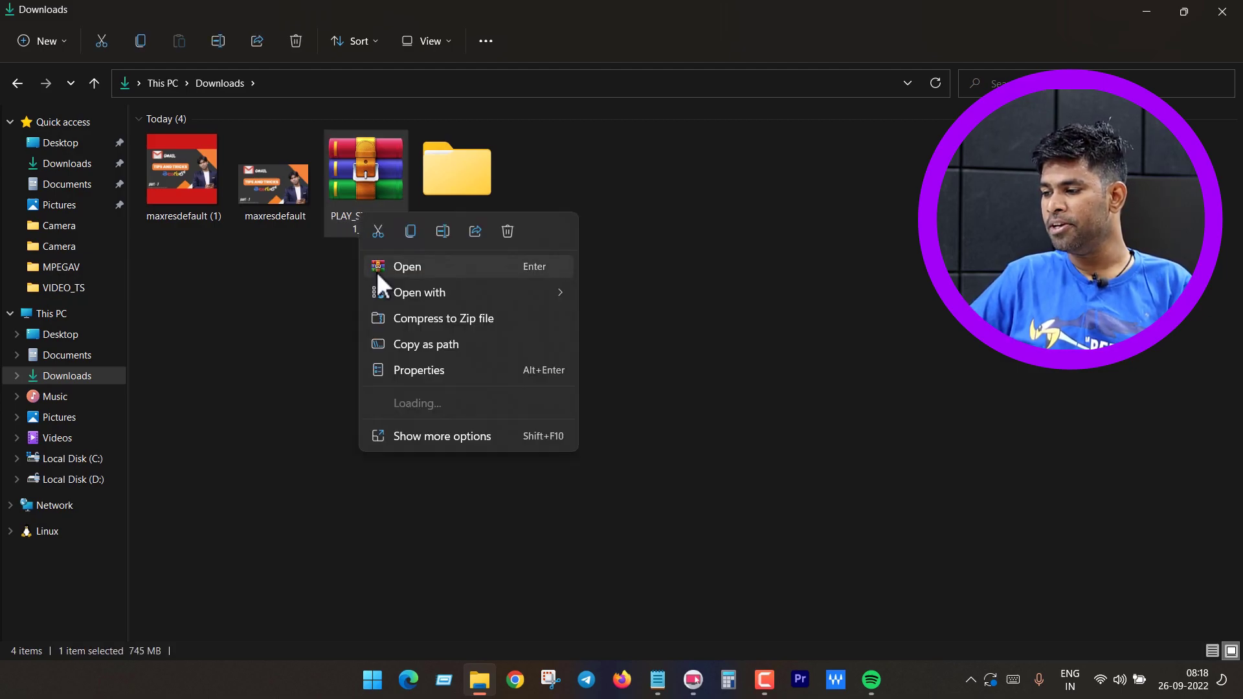
mouse_move(488, 412)
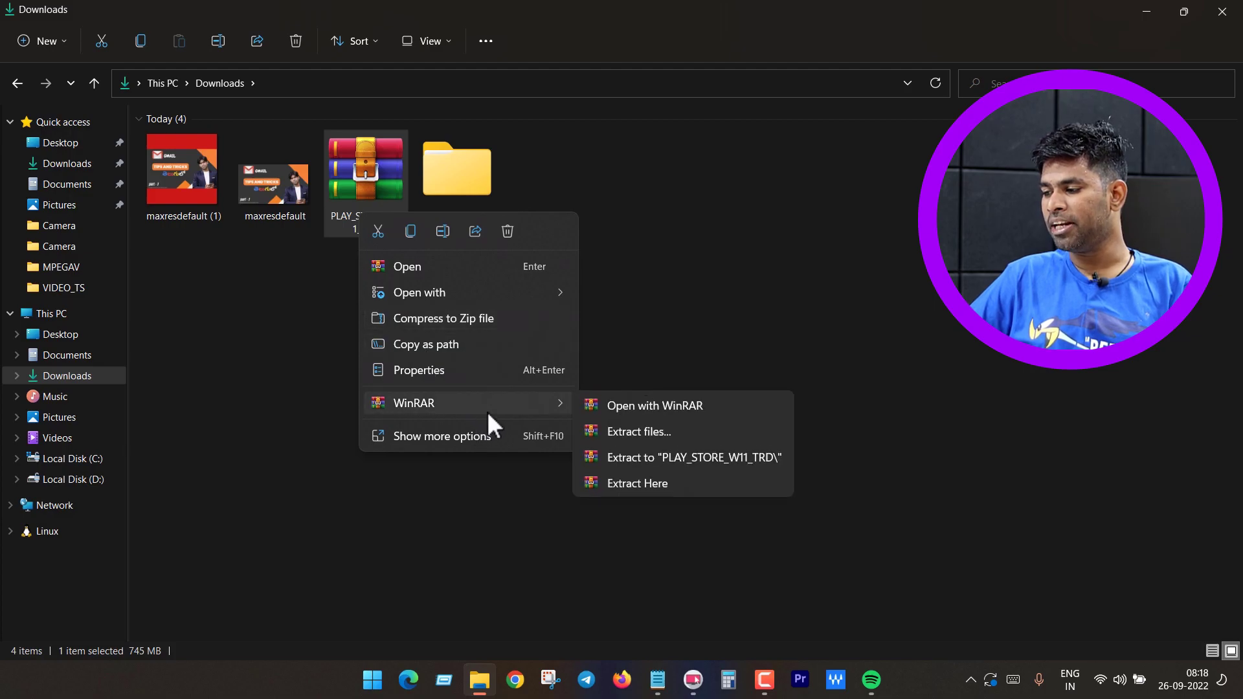
click(637, 490)
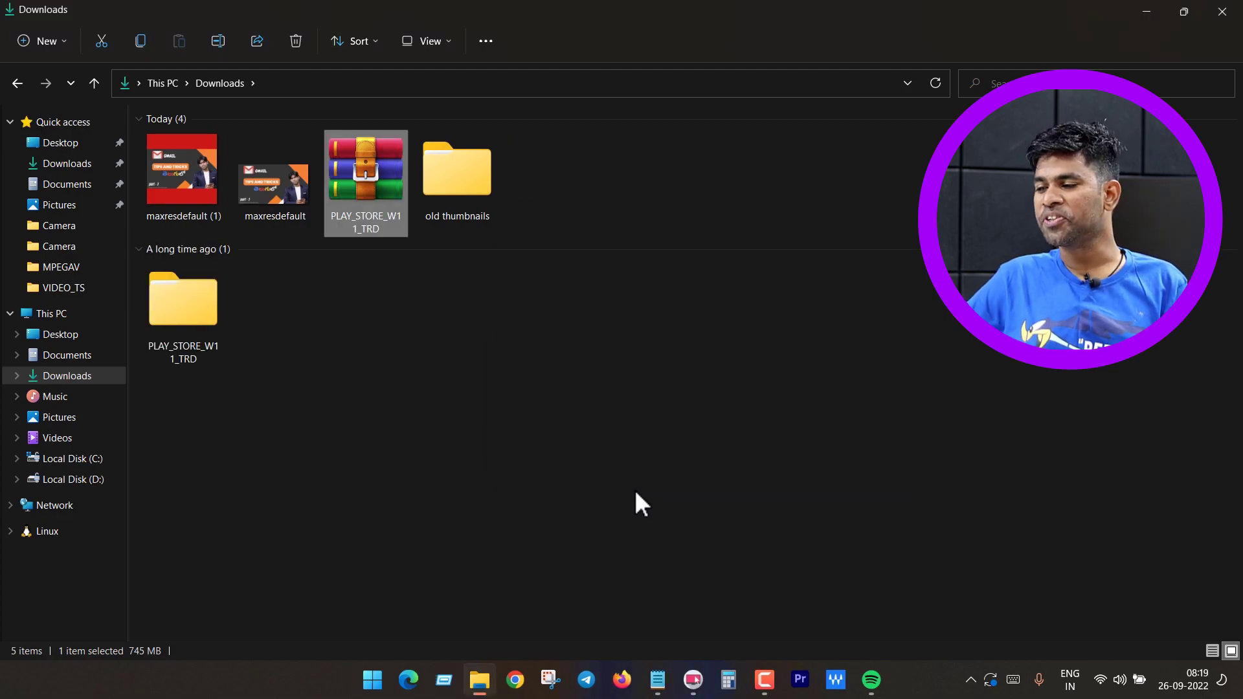
Move the extracted PLAY_STORE_W11_TRD folder from Downloads to the root of Local Disk (C:)
click(207, 311)
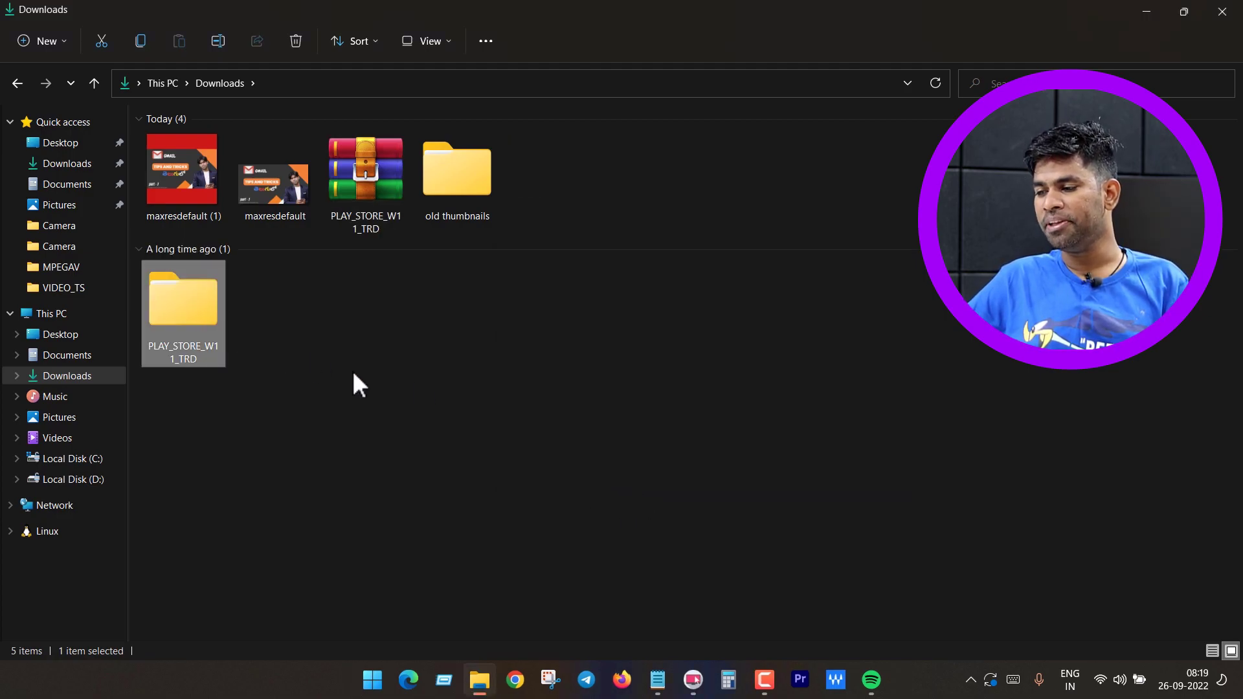
right_click(200, 305)
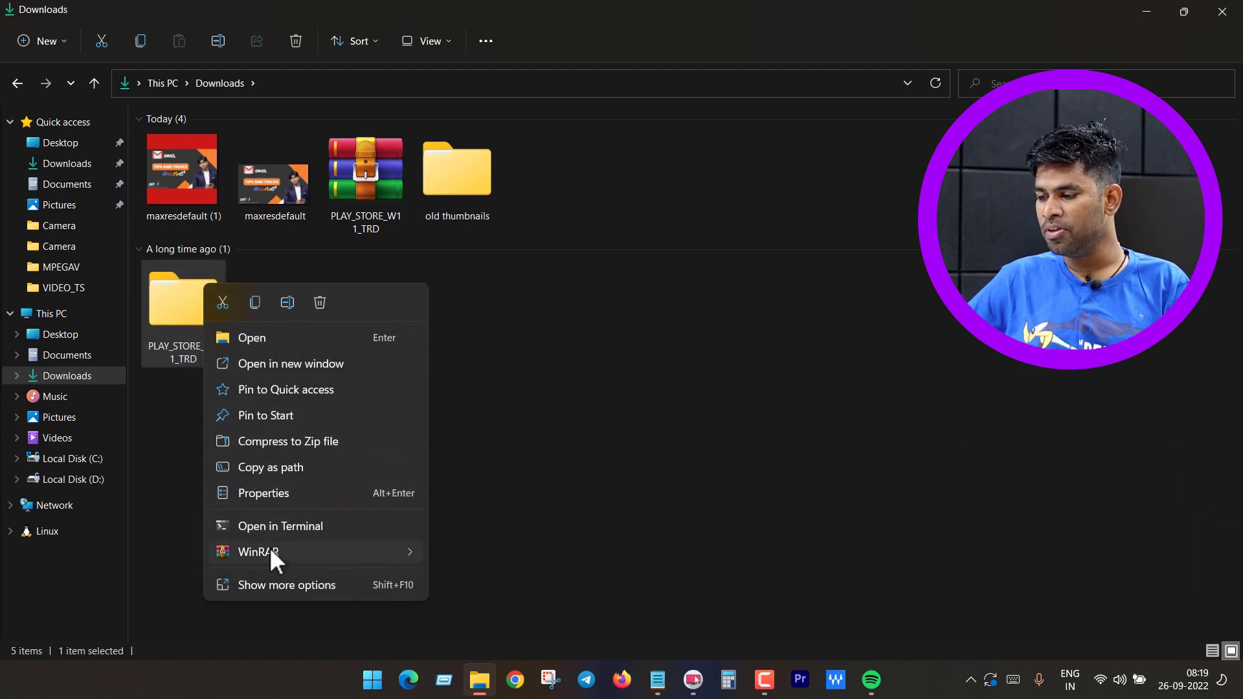
click(221, 303)
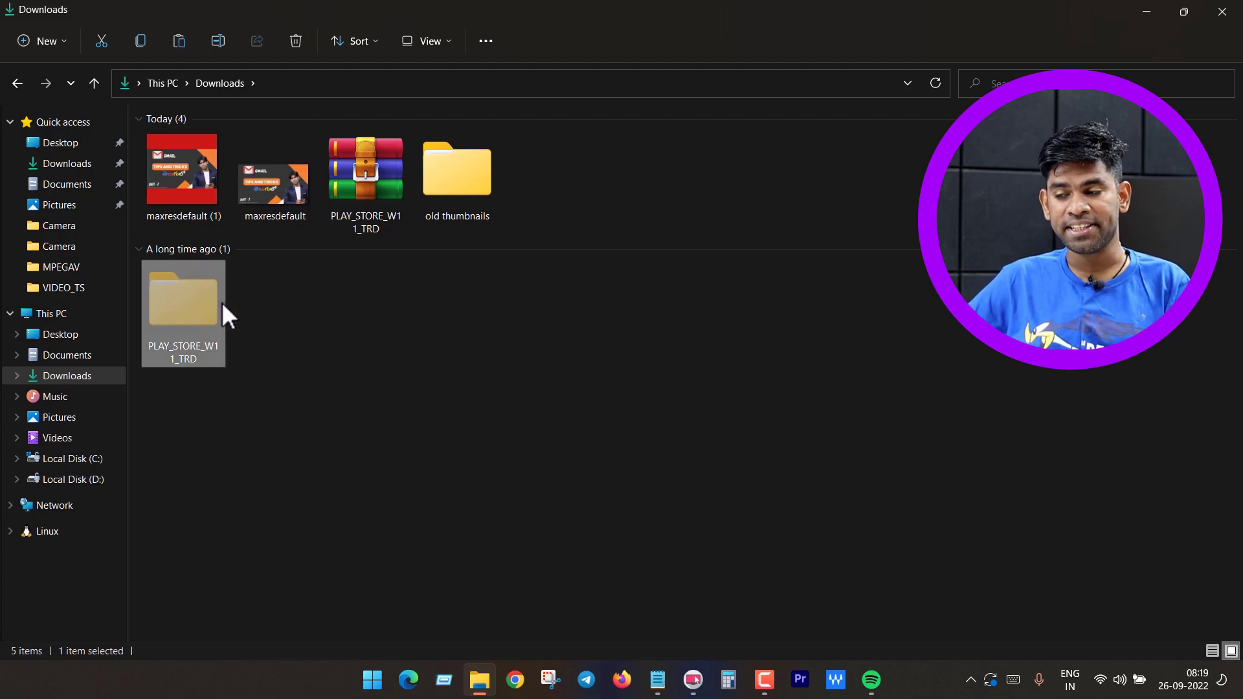
click(57, 315)
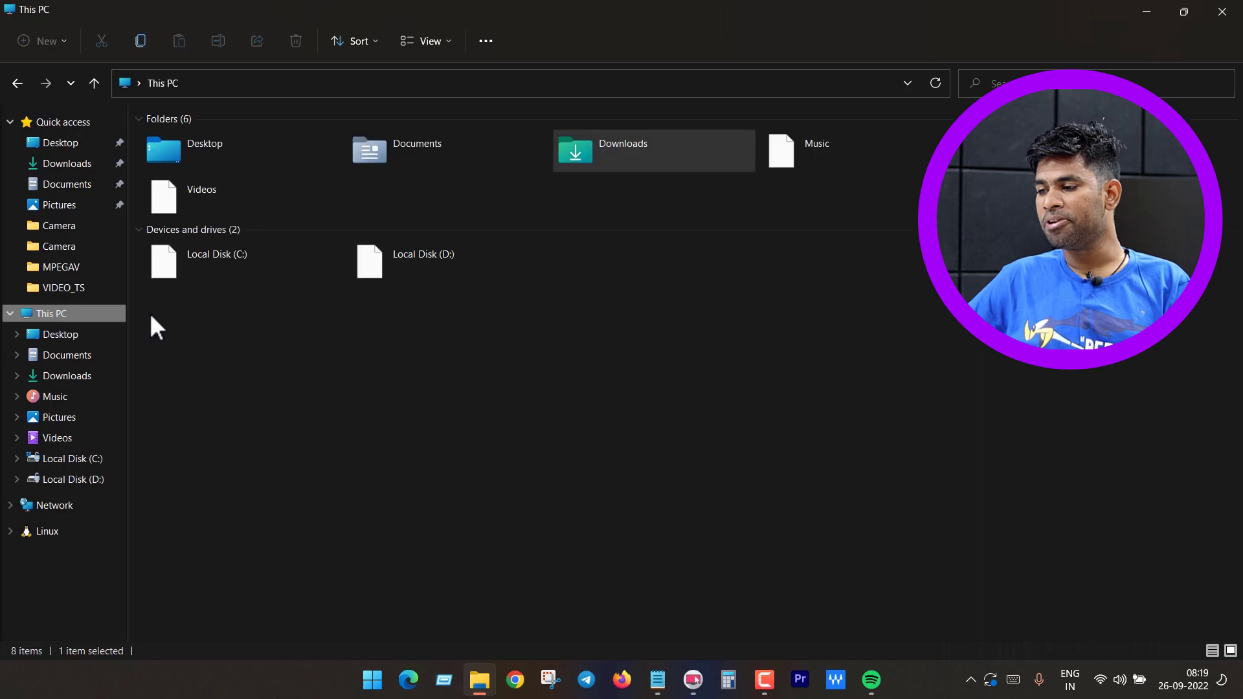
double_click(277, 277)
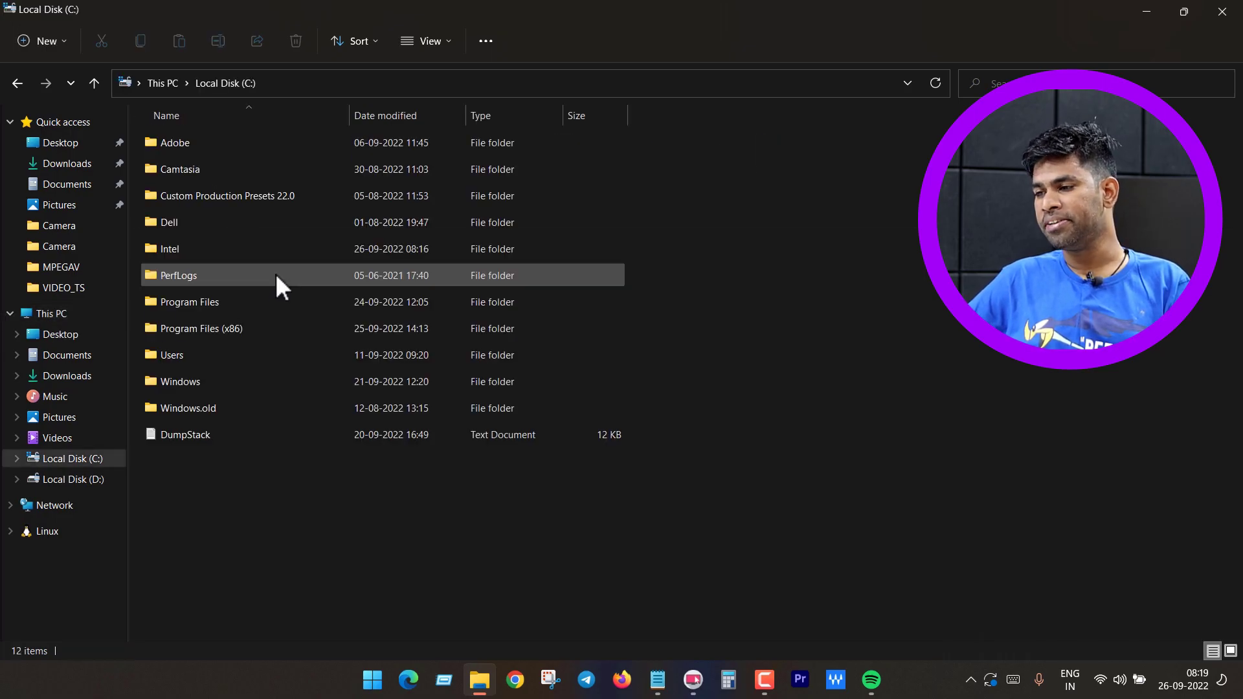
right_click(404, 535)
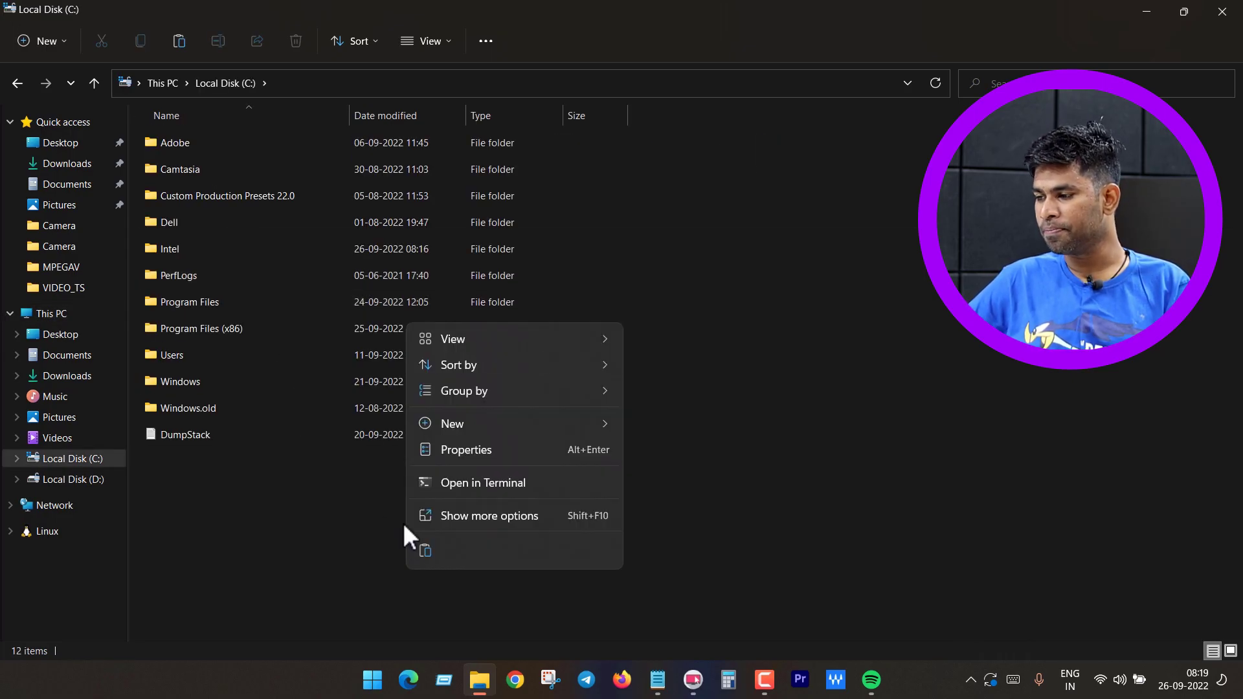
click(425, 550)
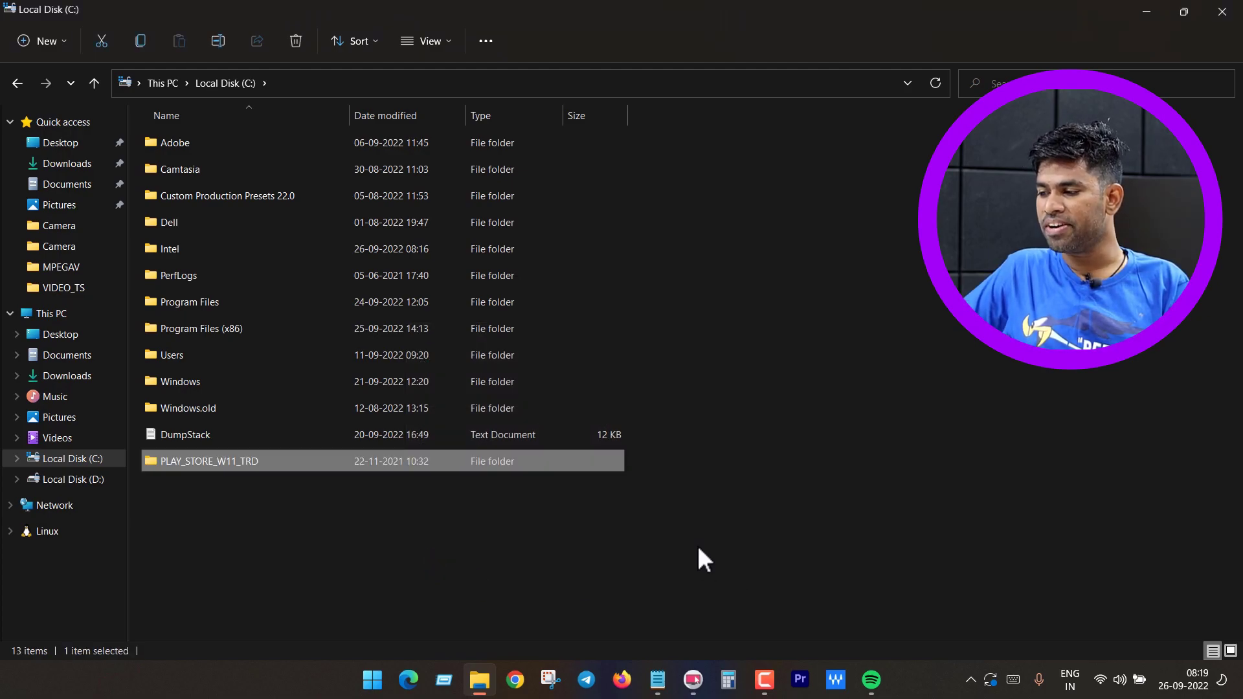
Run SETUPx64 from the moved PLAY_STORE_W11_TRD folder as administrator and dismiss the console once the installation has finished
double_click(432, 462)
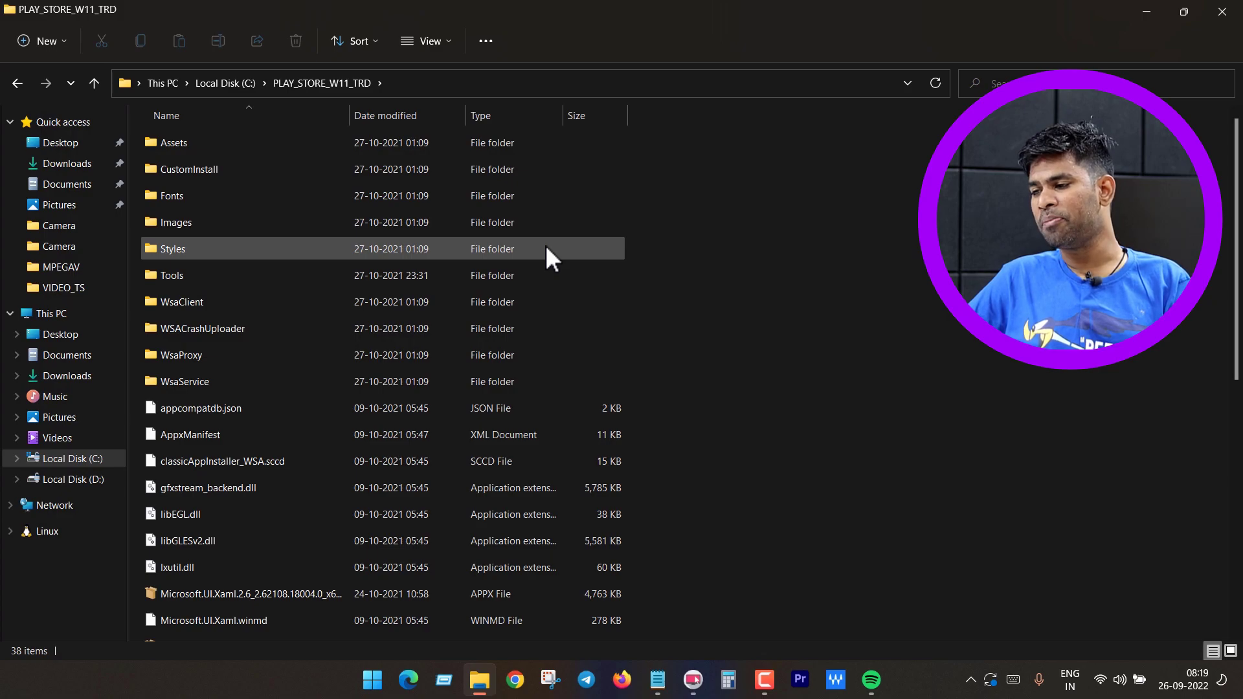
scroll(546, 248, down, 2)
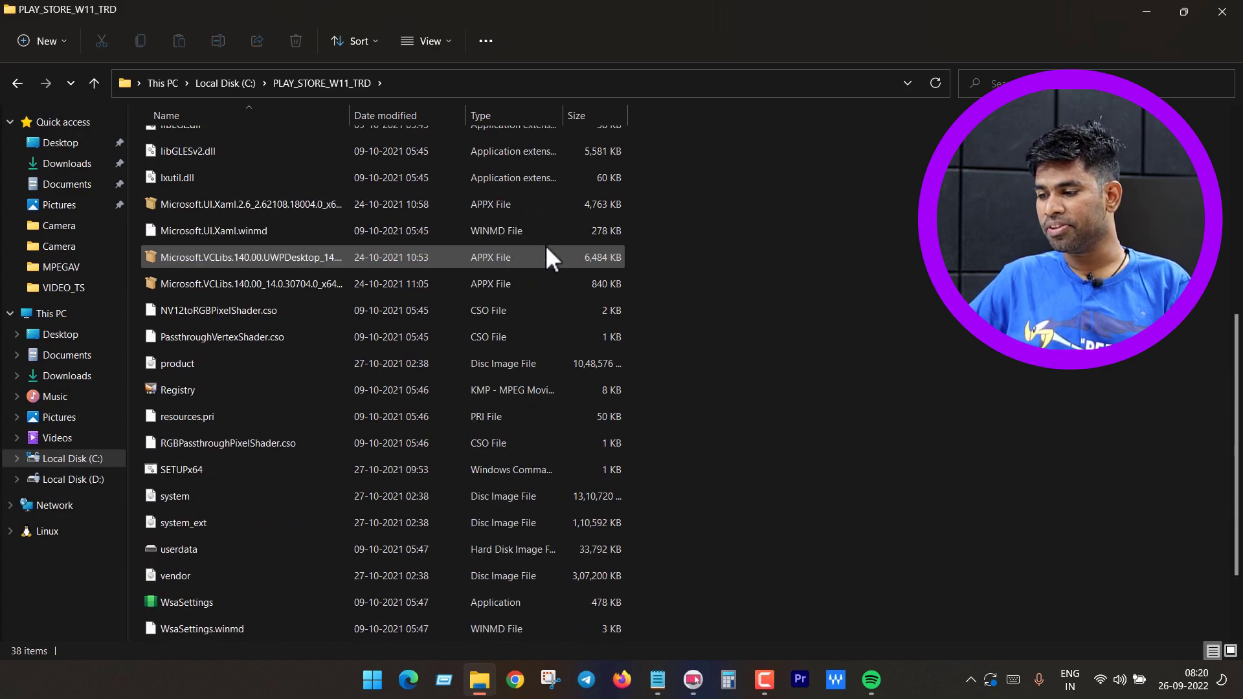
scroll(398, 399, down, 1)
scroll(369, 426, up, 1)
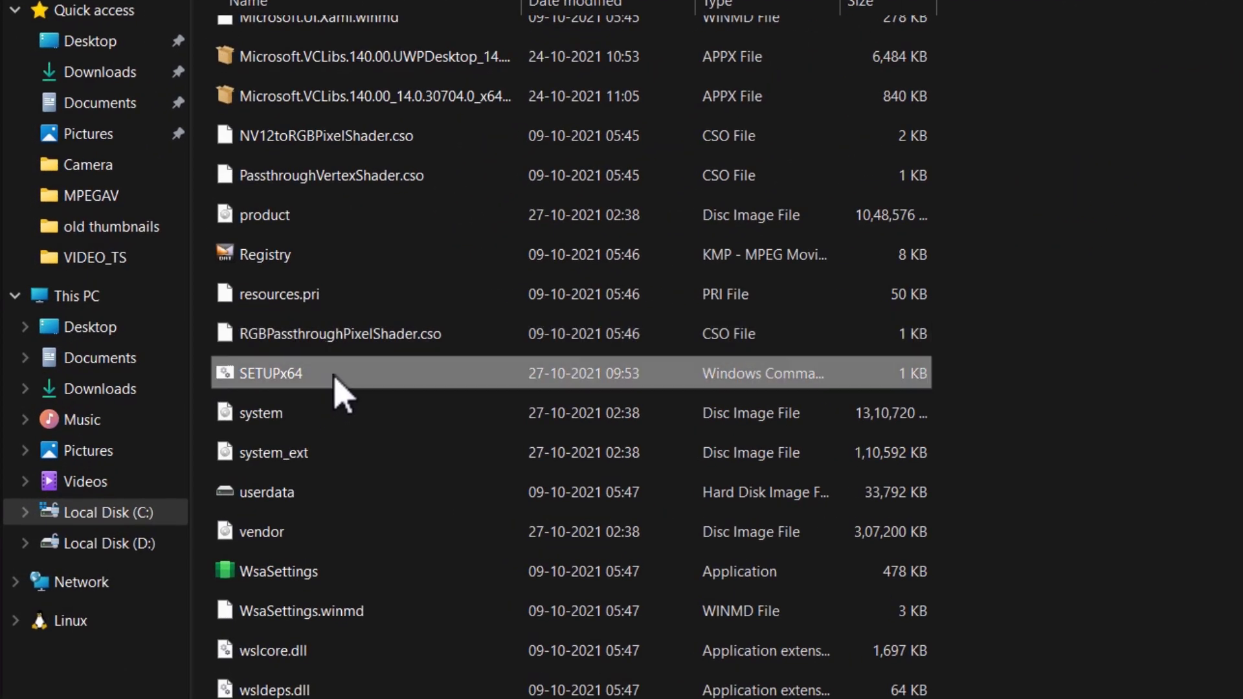
right_click(334, 376)
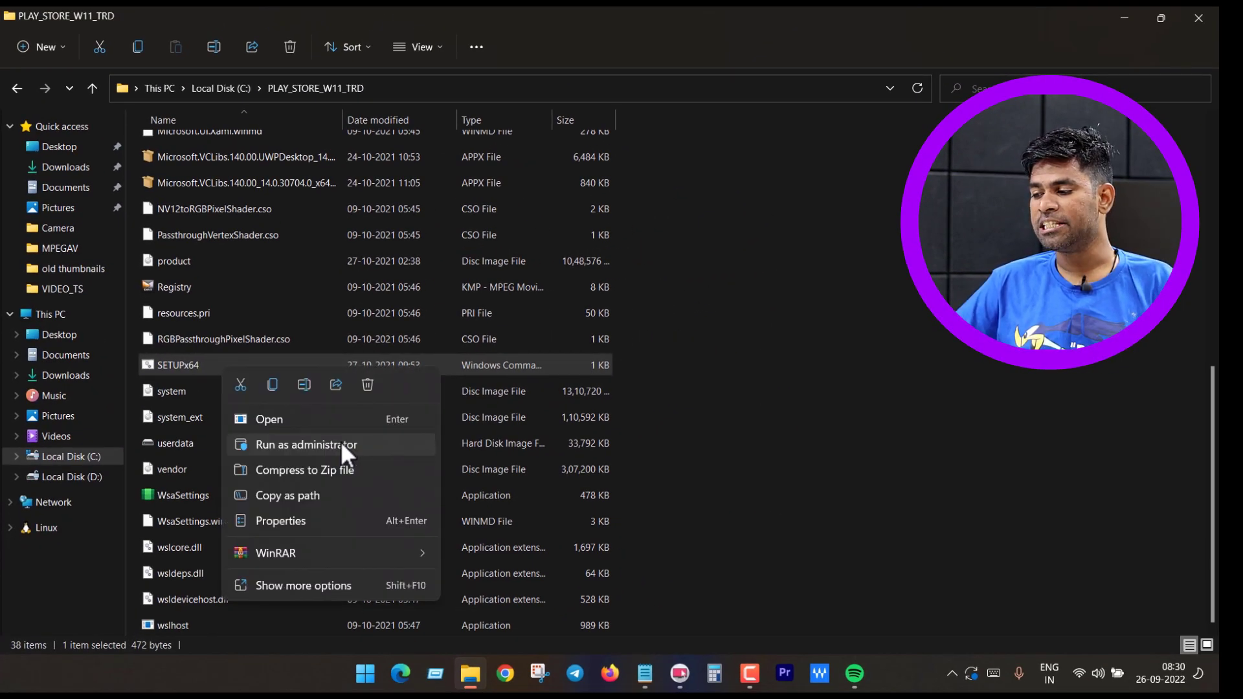
click(342, 444)
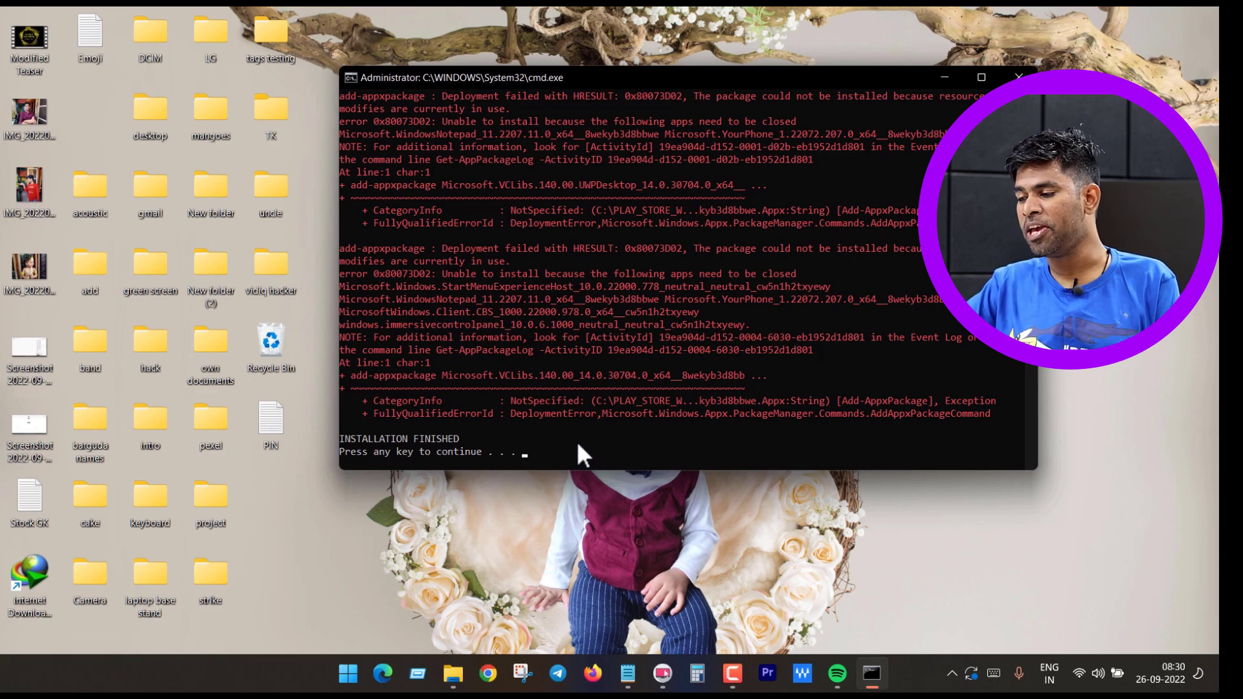
key(Return)
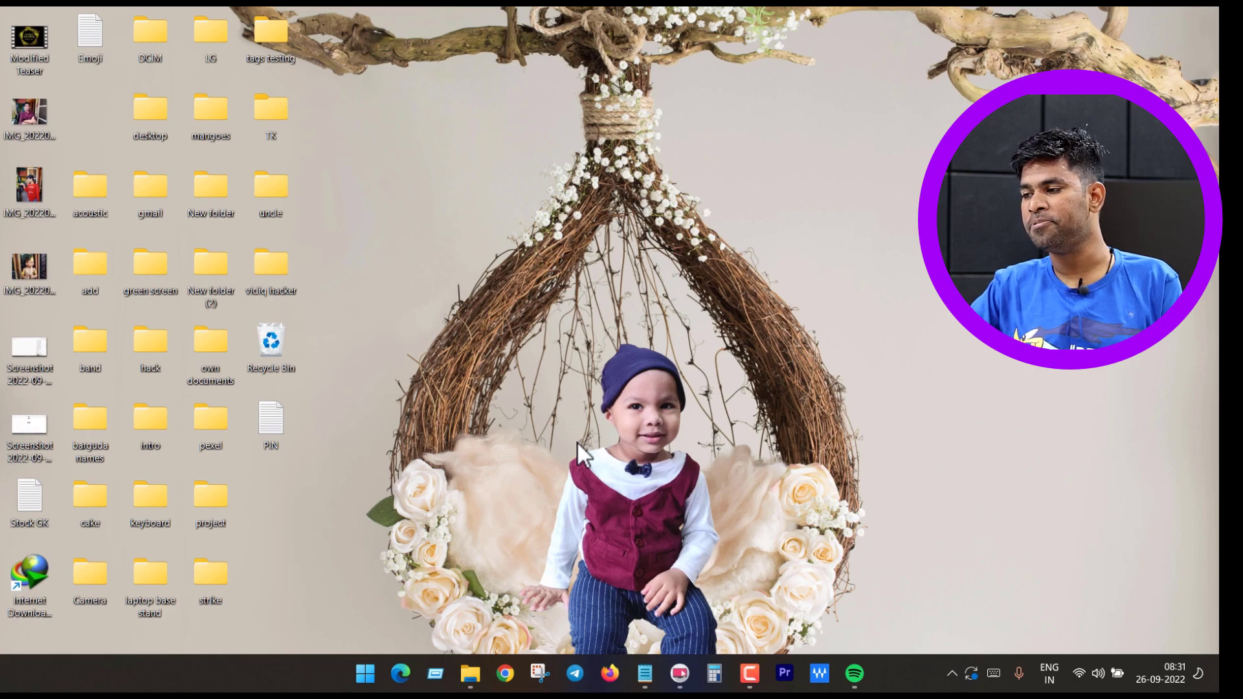
Open Windows Subsystem for Android in a maximized window and turn on Developer mode
key(super)
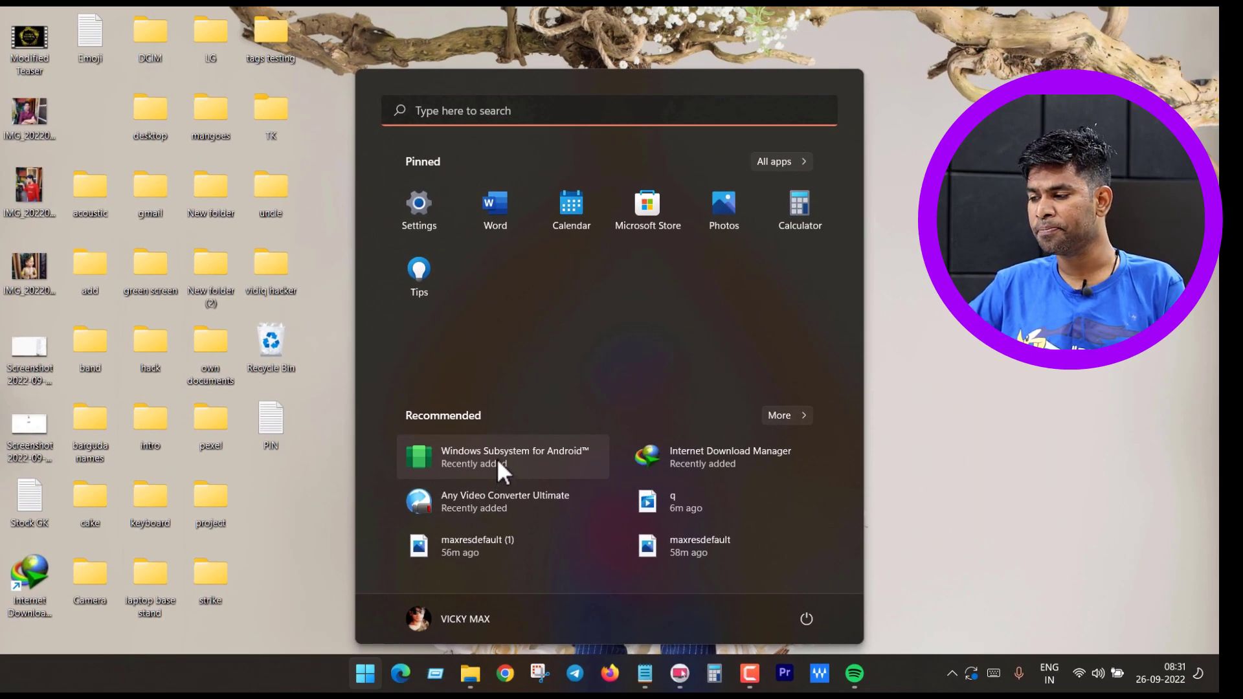
click(495, 458)
click(797, 13)
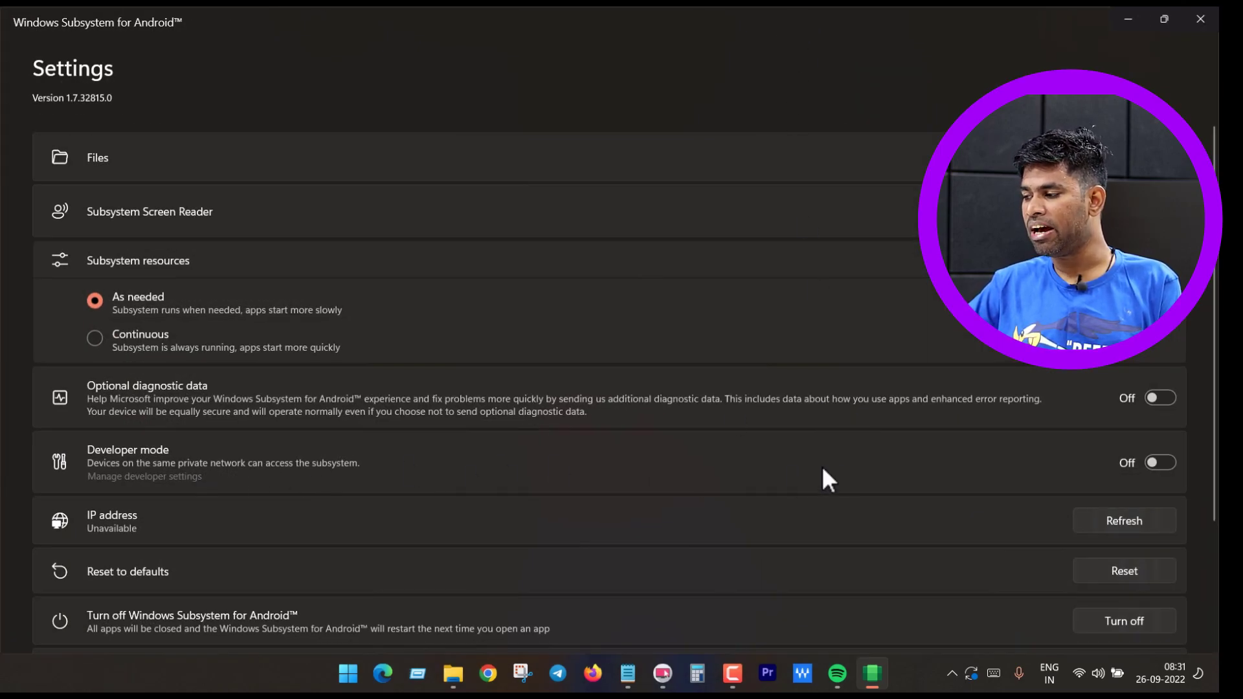
click(1164, 462)
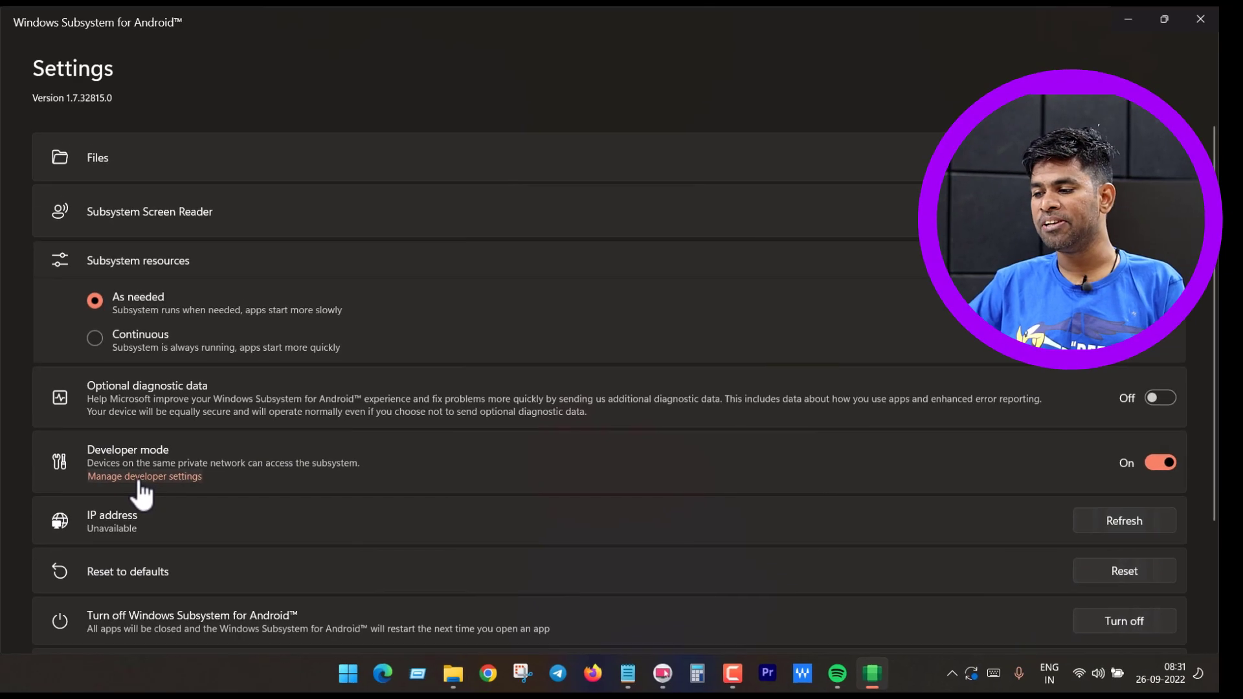
Open the subsystem's developer settings, keeping Share my diagnostic data enabled in the optional diagnostic data prompt
click(140, 479)
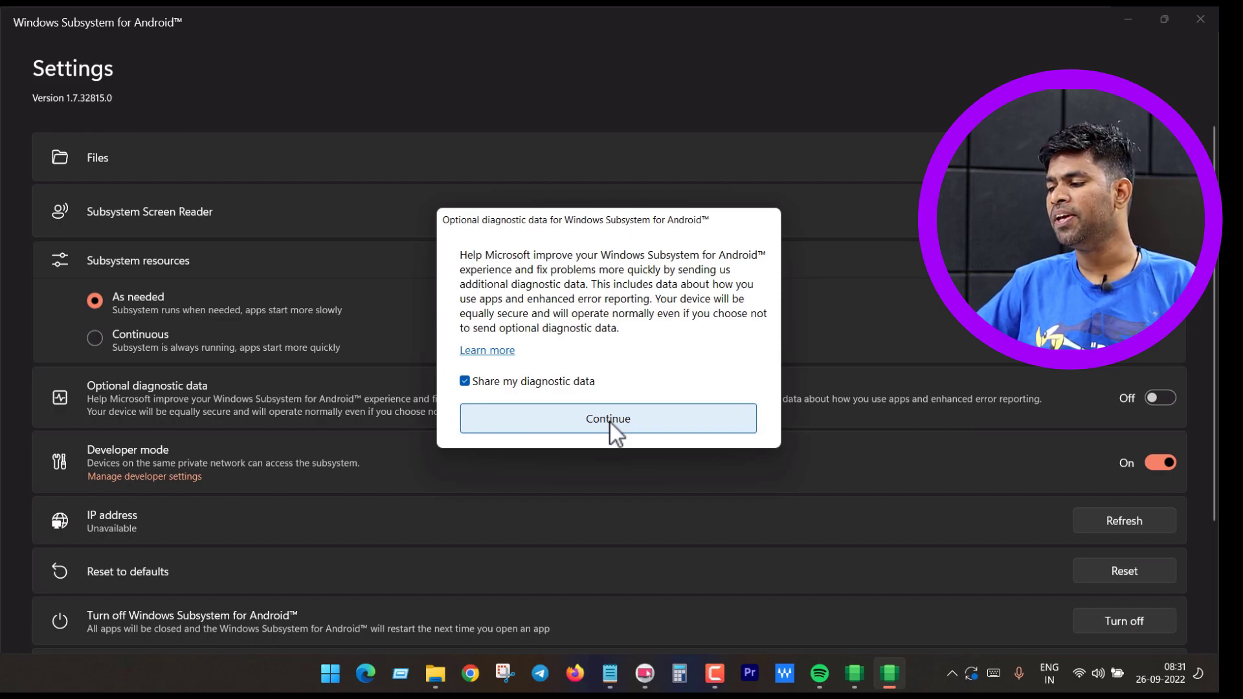
click(546, 387)
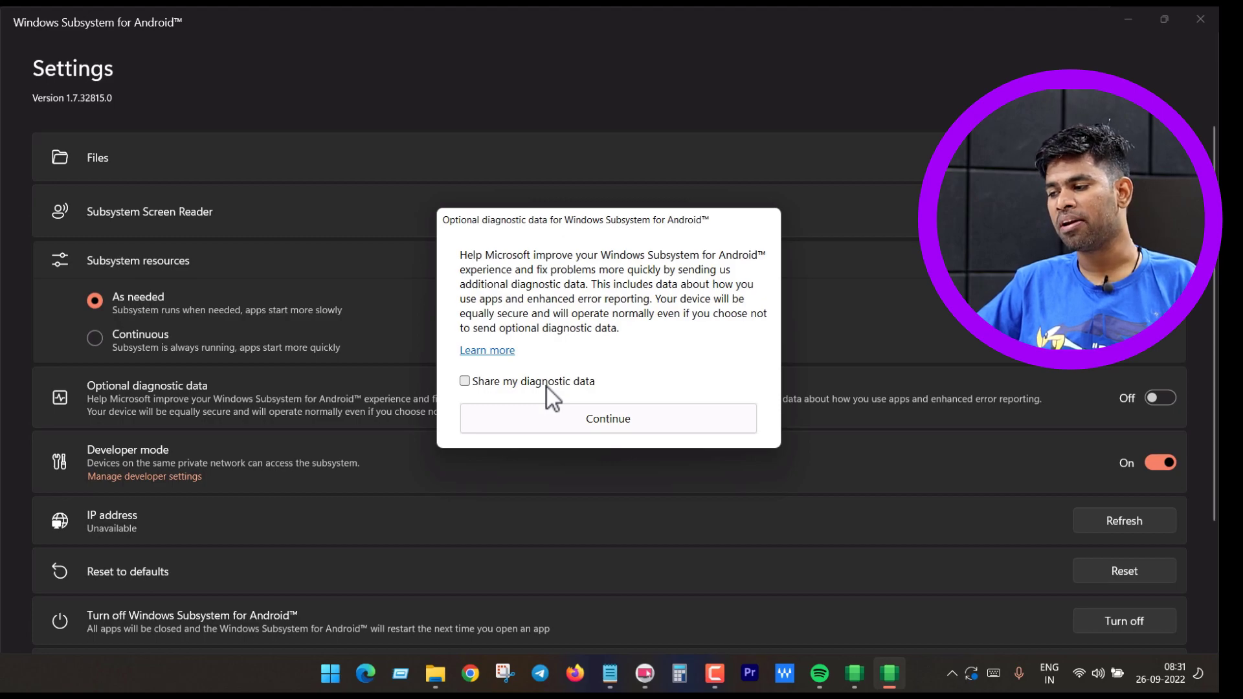
click(546, 387)
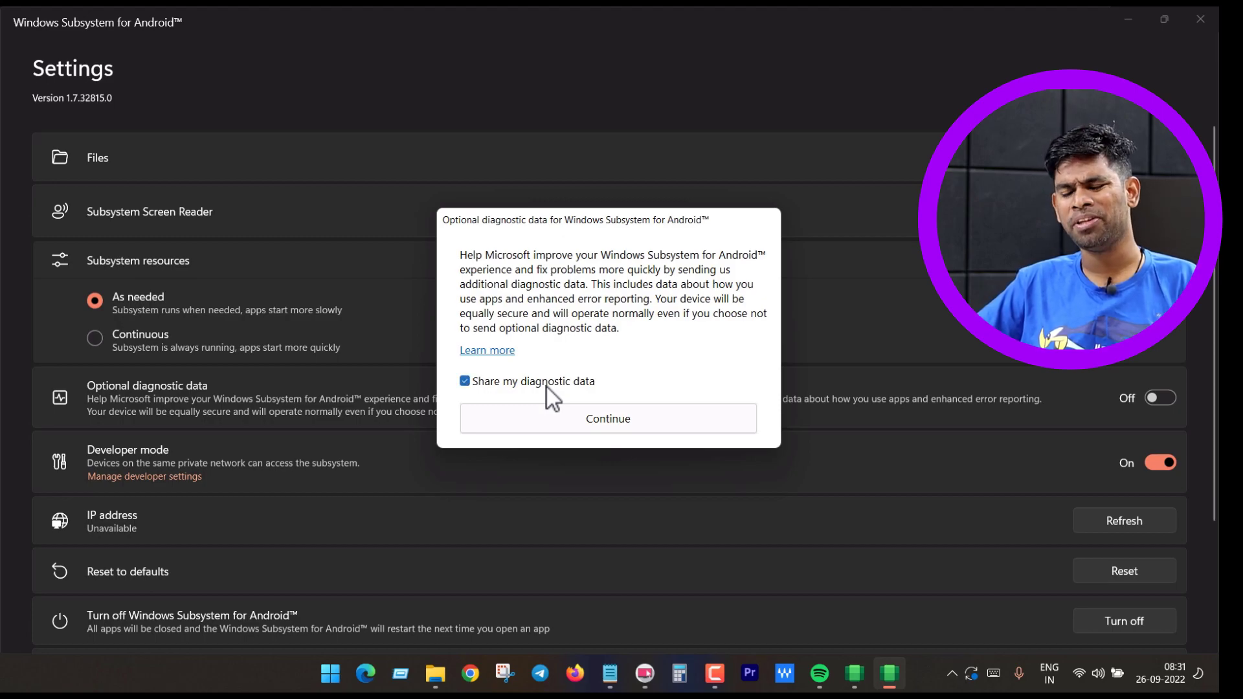
click(566, 423)
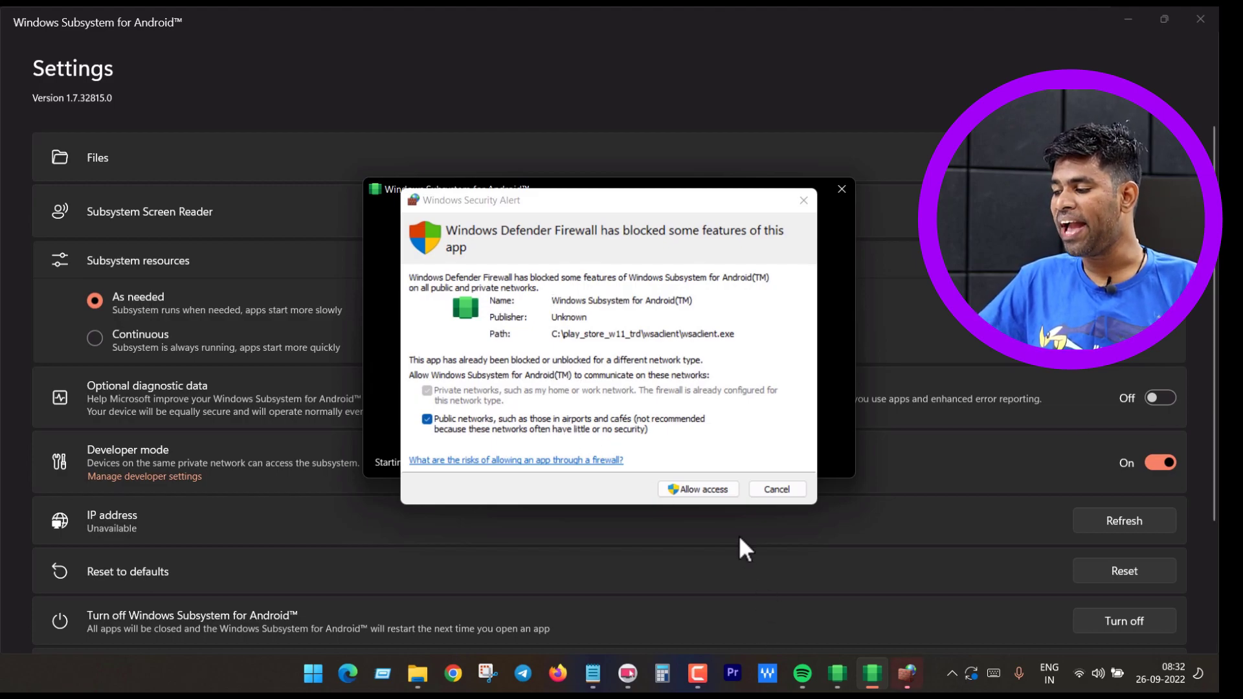
Allow Windows Subsystem for Android through the firewall on public networks, and close its Developer options and Settings windows
click(713, 491)
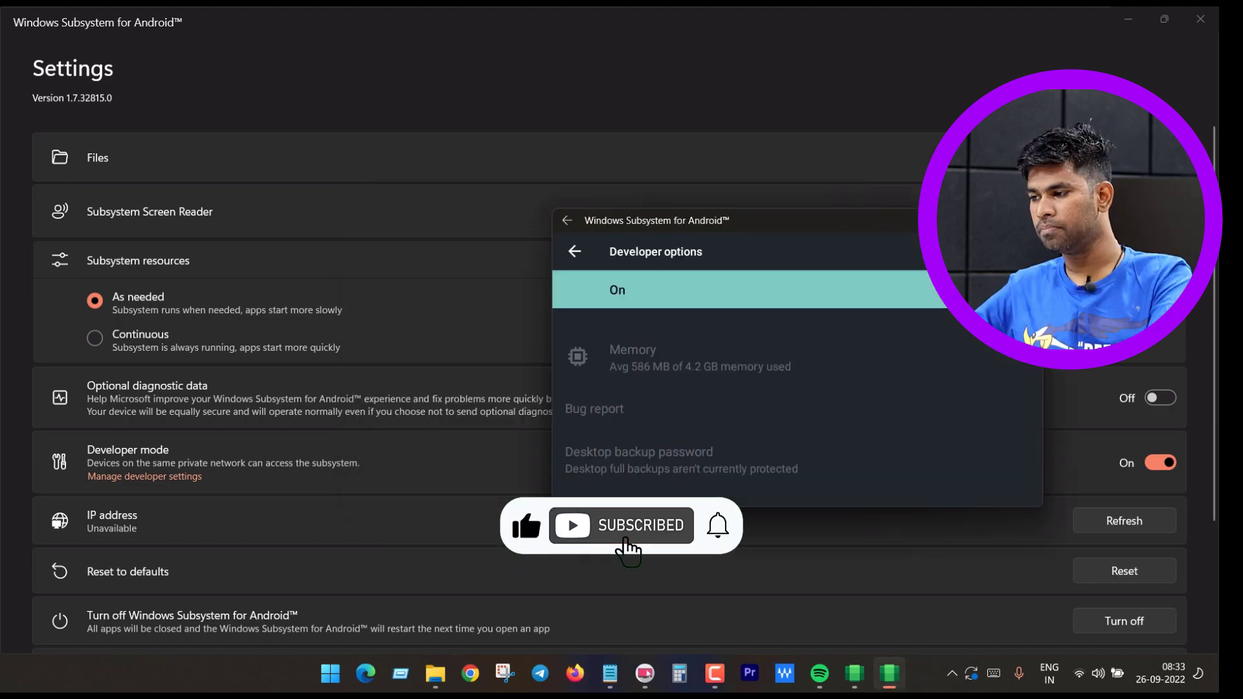
drag(890, 218, 807, 198)
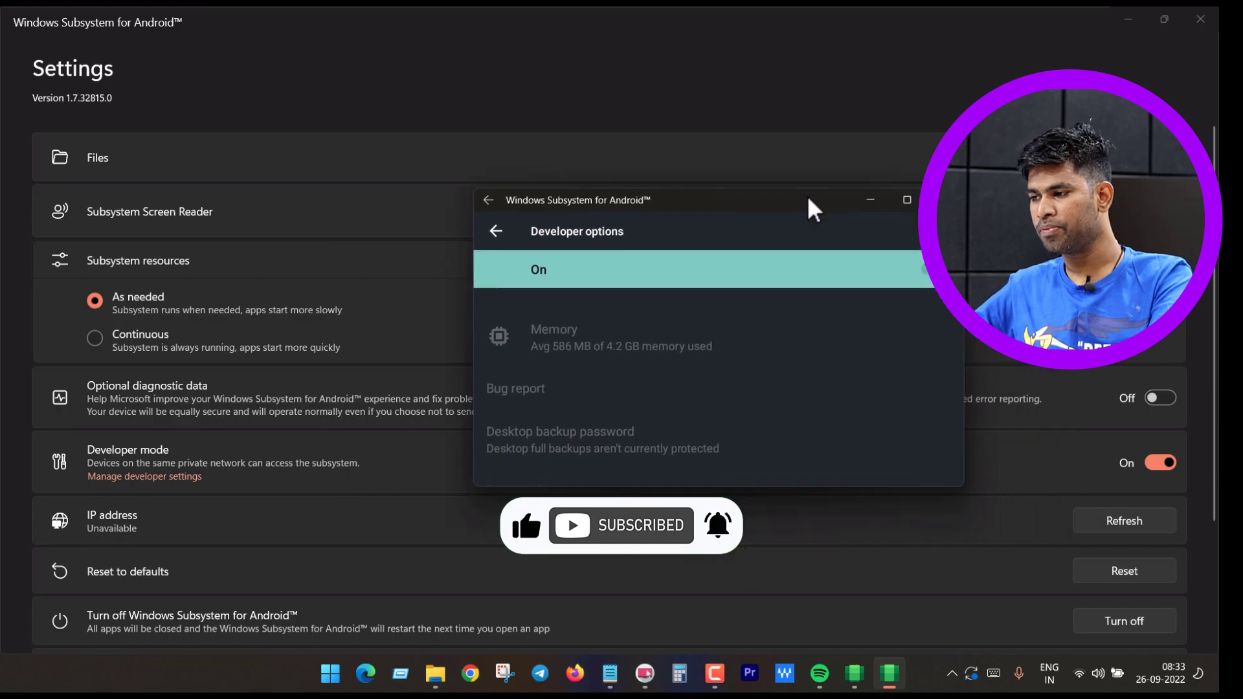
click(945, 200)
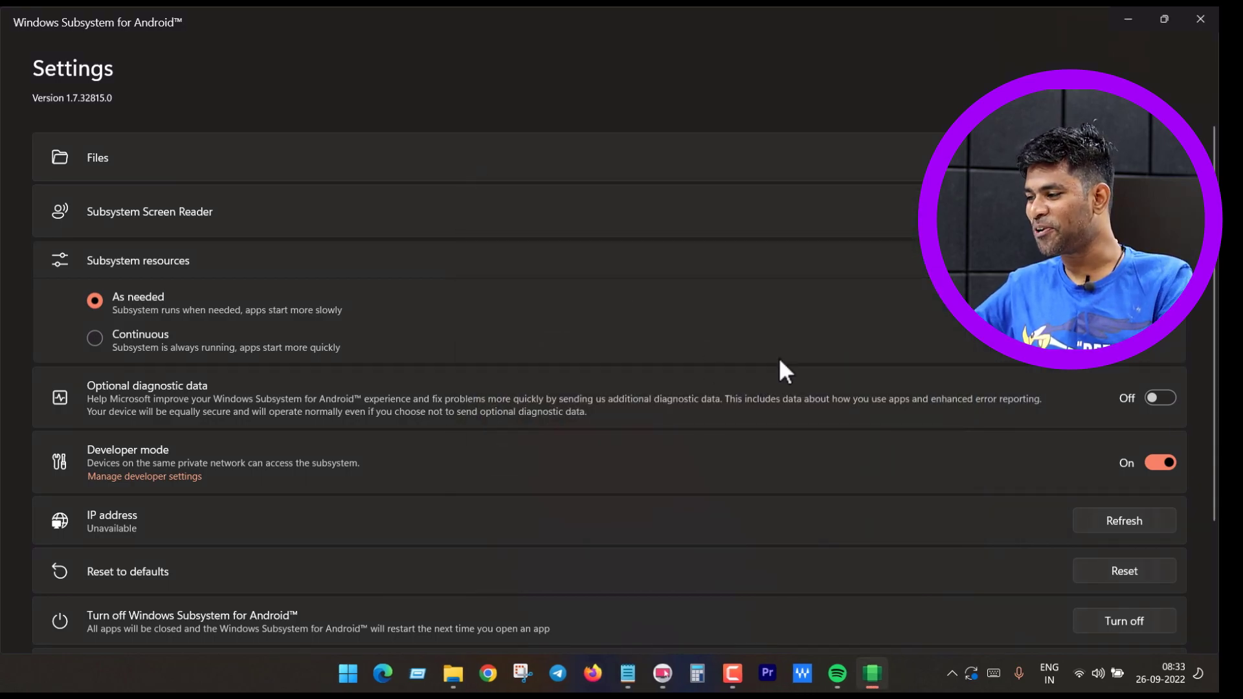
click(1200, 19)
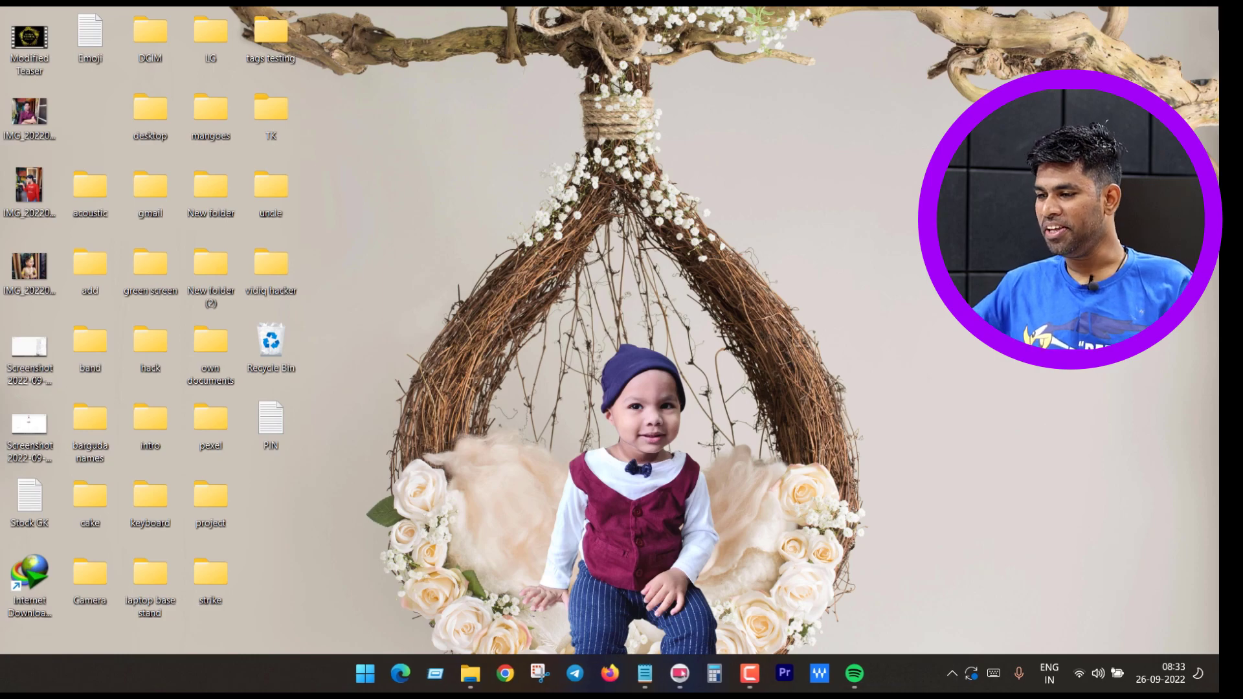
Search Windows for "play store" and open the Play Store app
key(super)
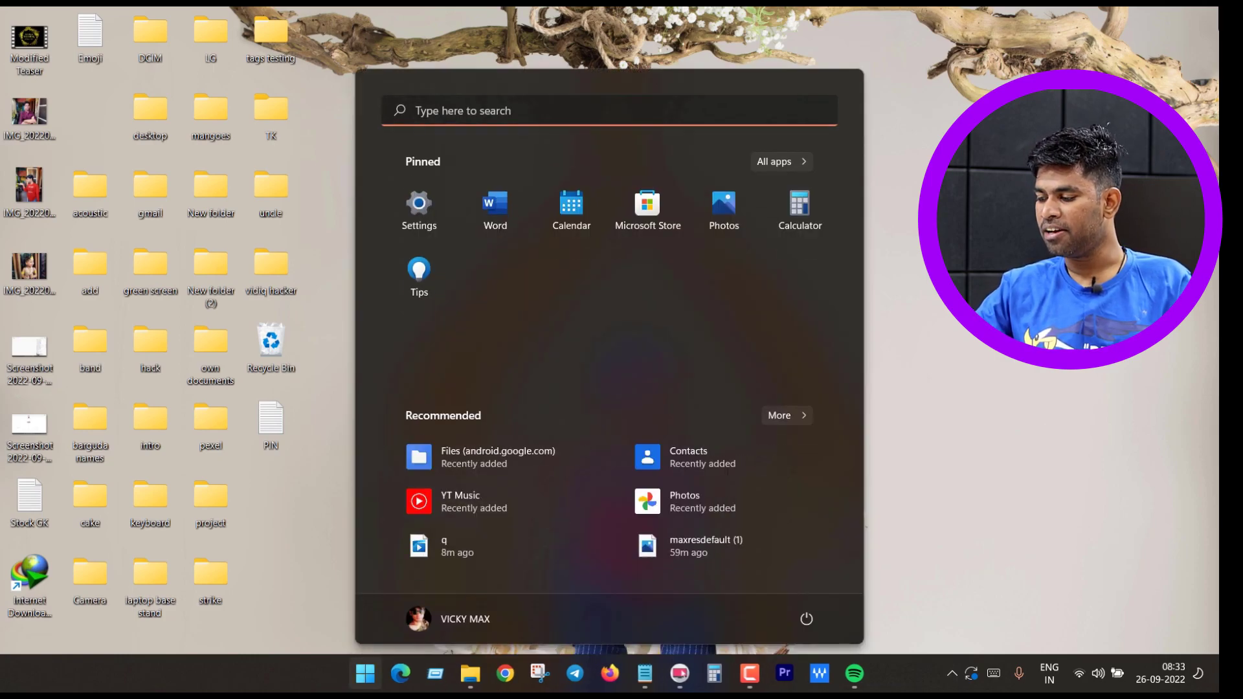
text(pl)
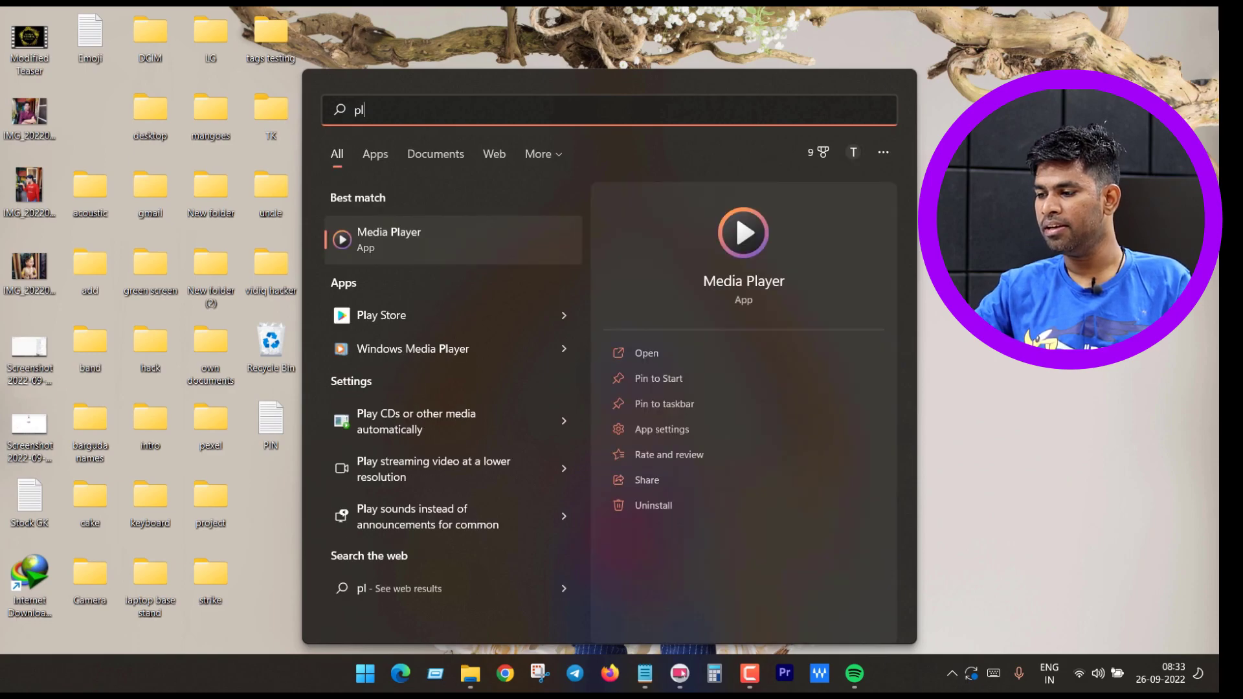
text(ay)
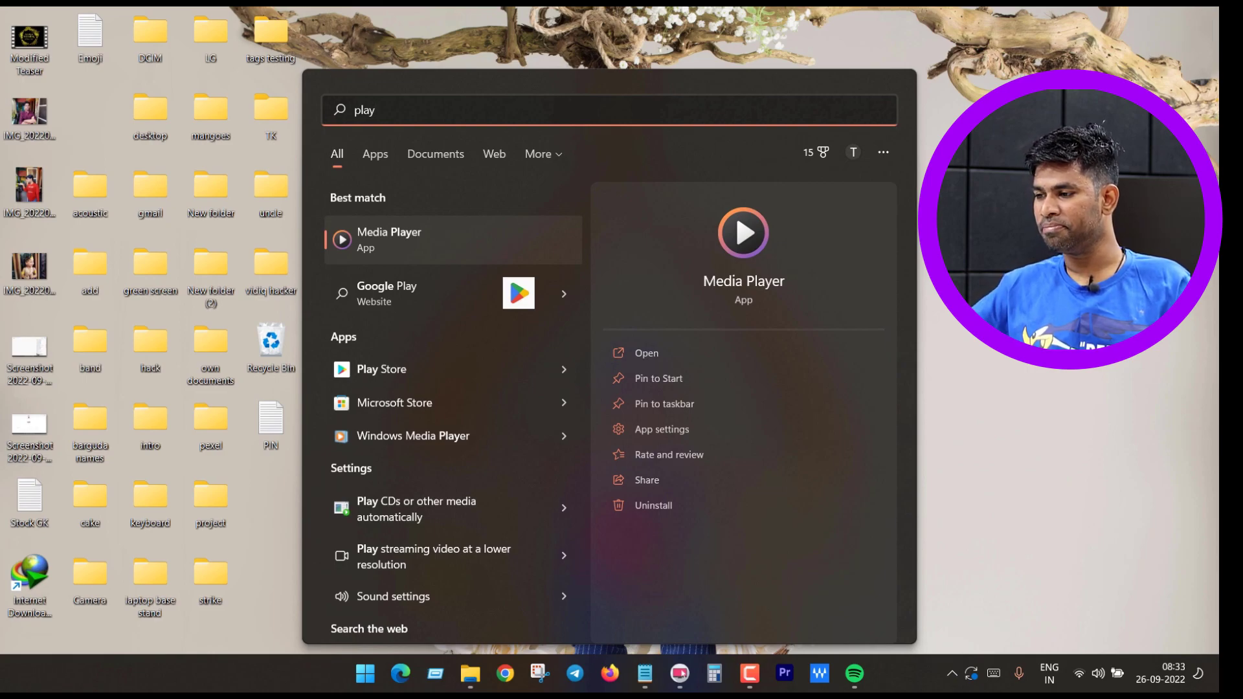
text( store)
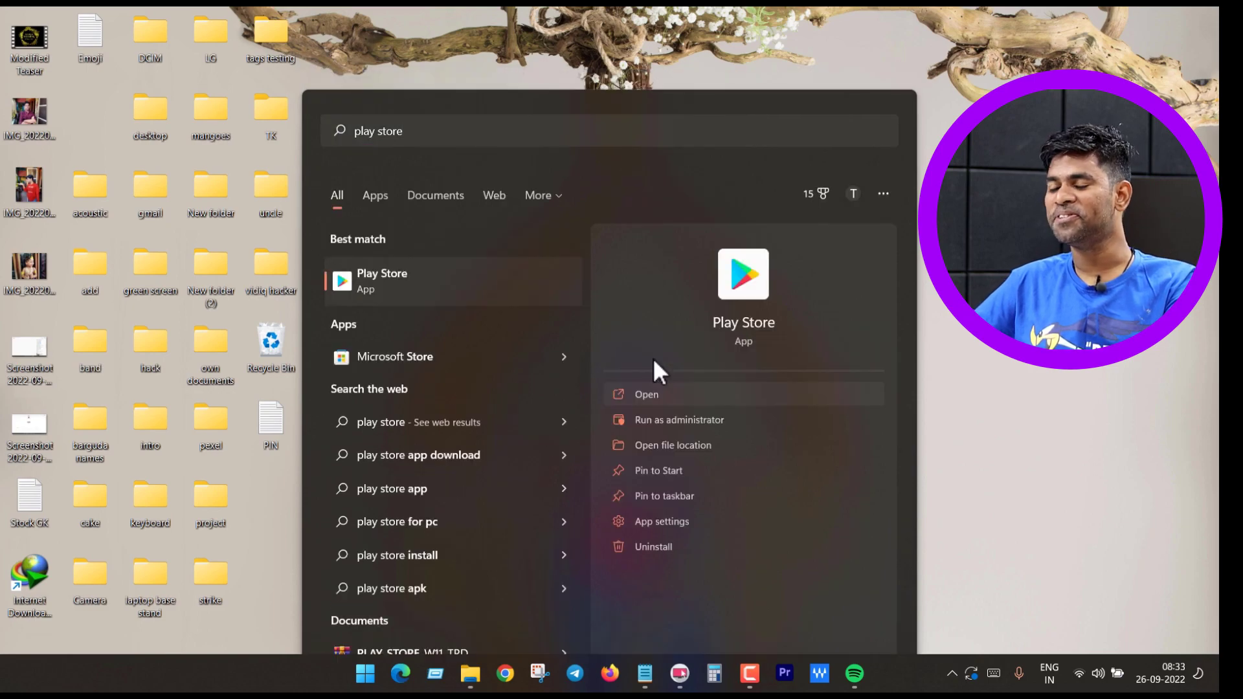
click(647, 353)
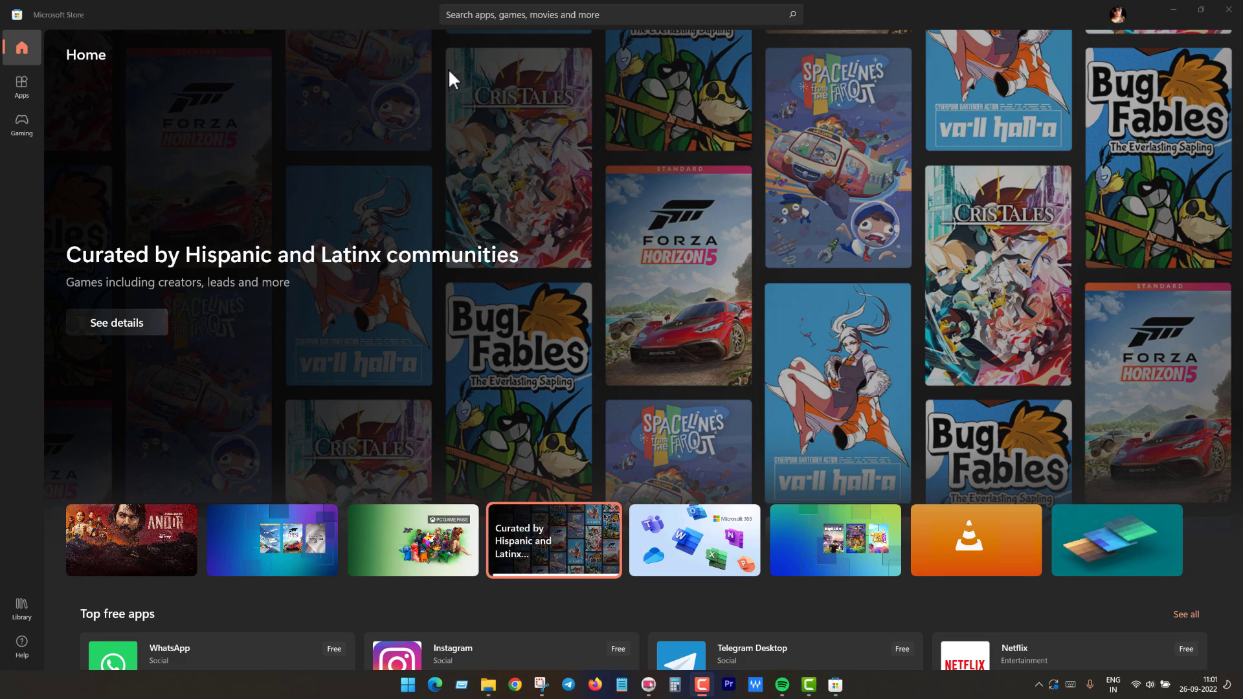
scroll(450, 75, down, 3)
scroll(451, 78, down, 8)
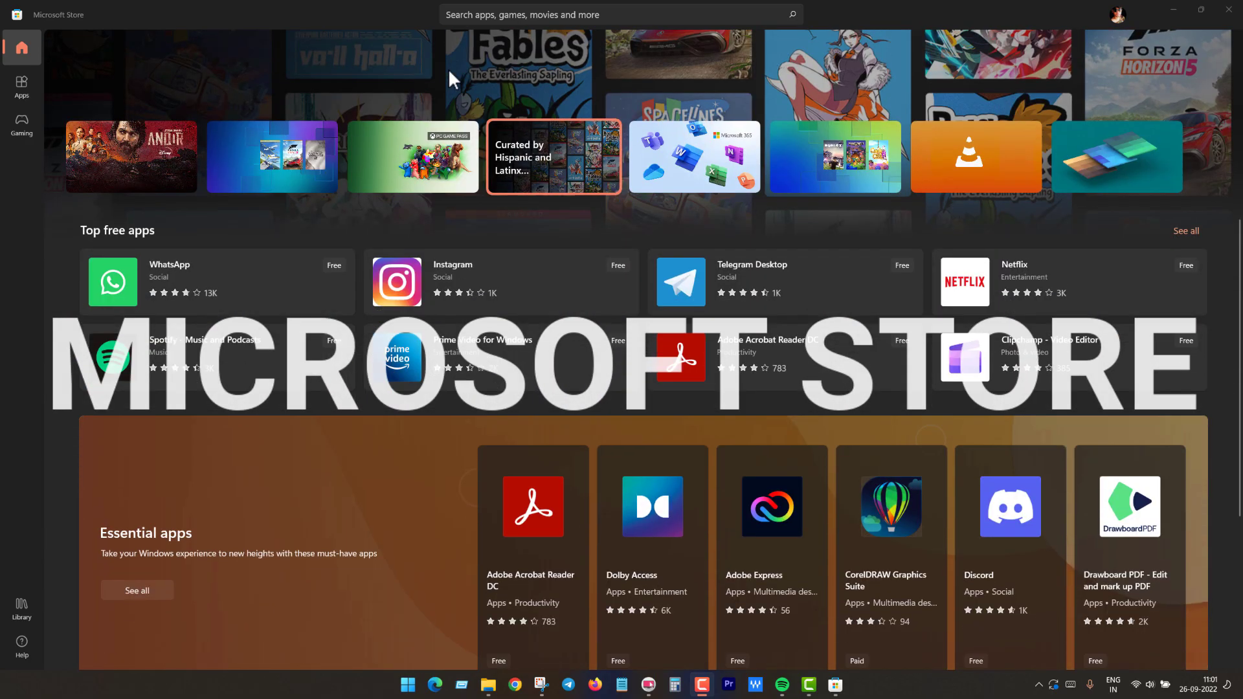
scroll(447, 68, down, 5)
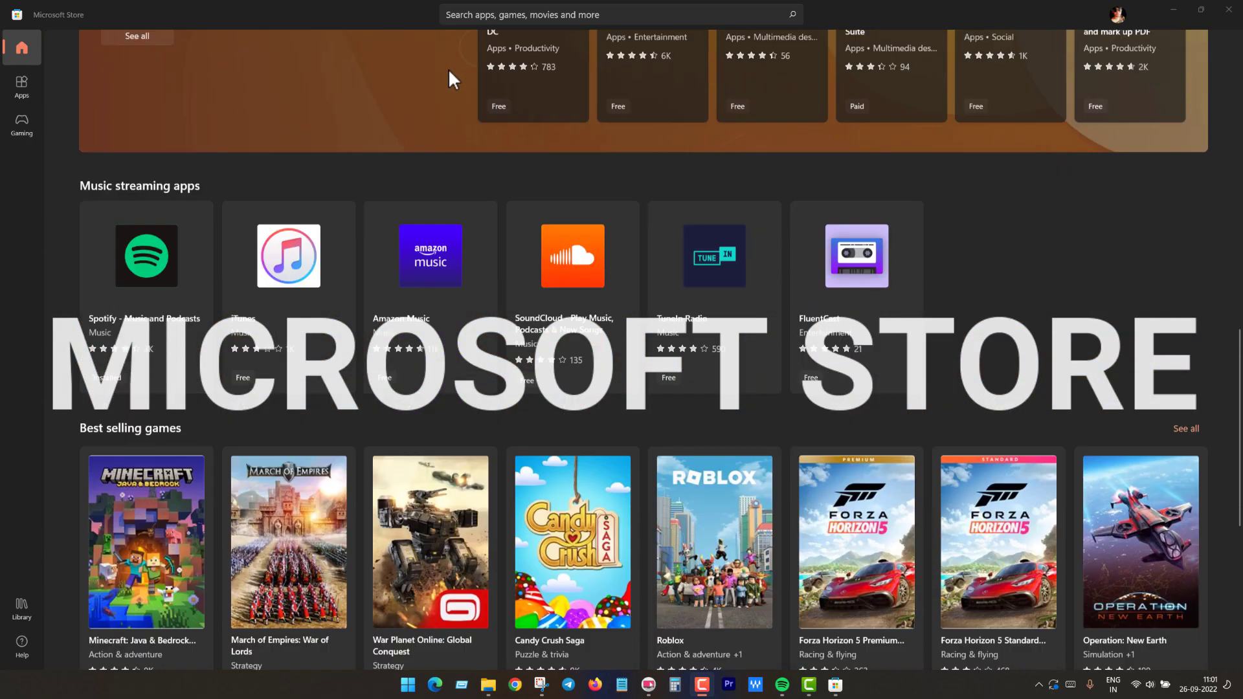
scroll(448, 68, down, 6)
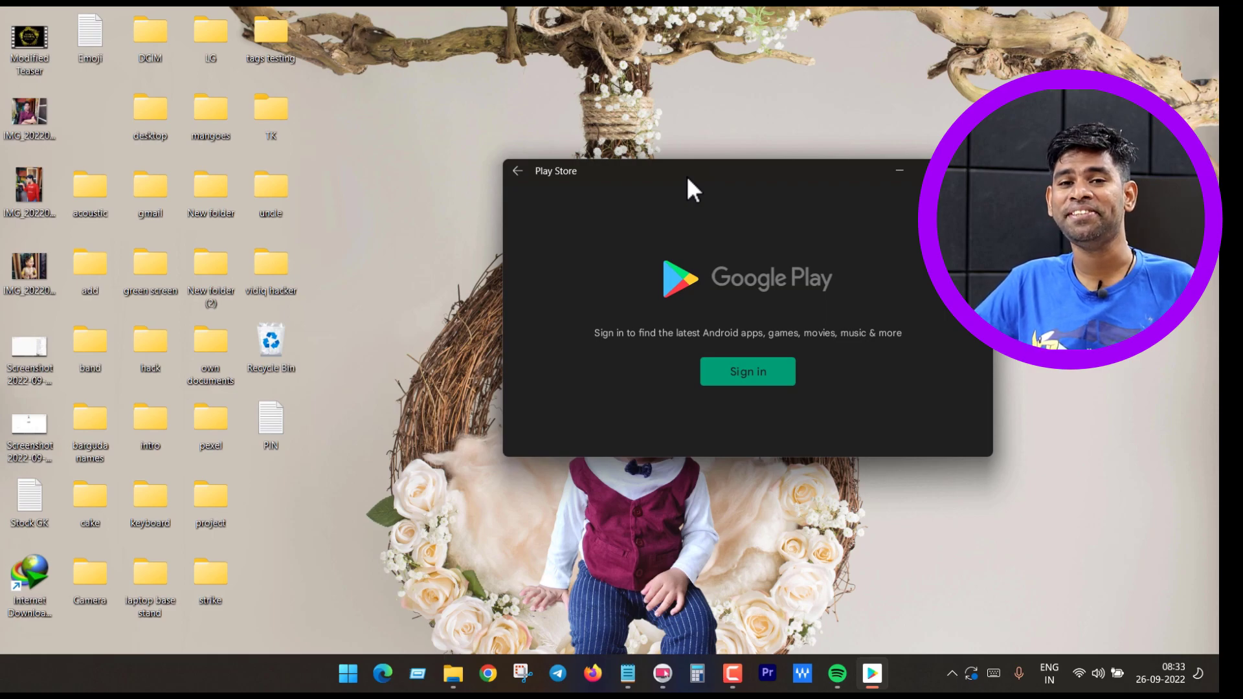
Sign in to the Play Store with a Google account and maximize its window
drag(686, 176, 608, 173)
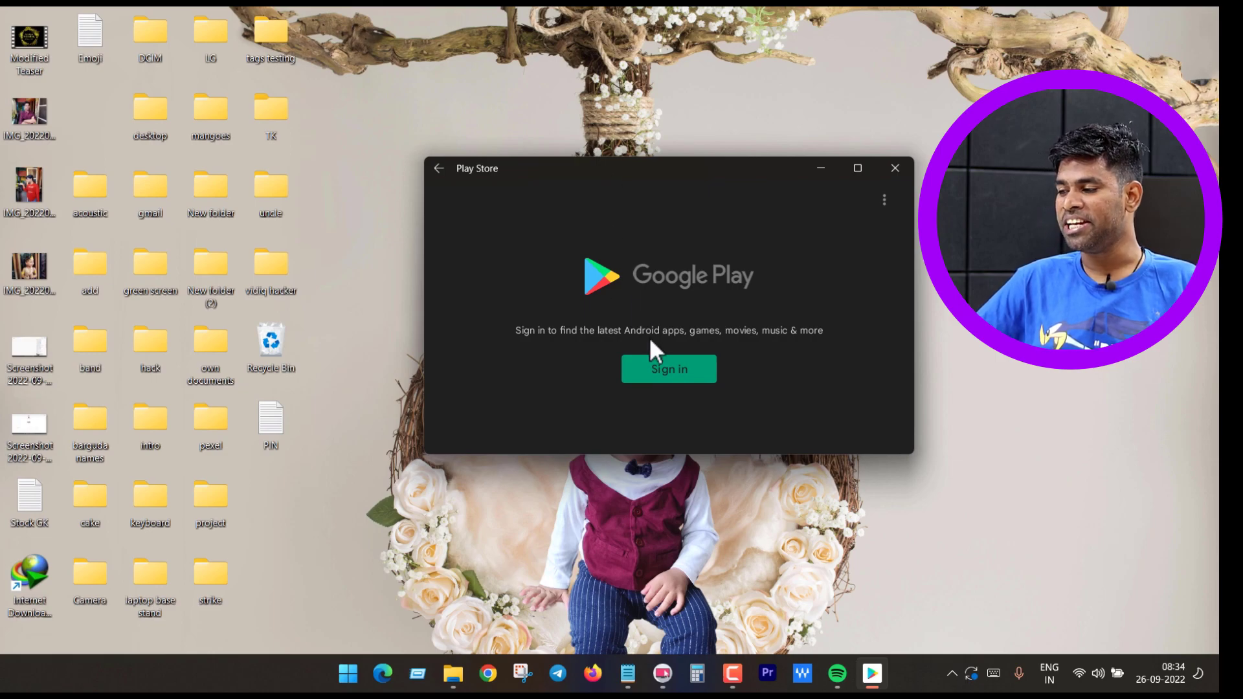
click(662, 363)
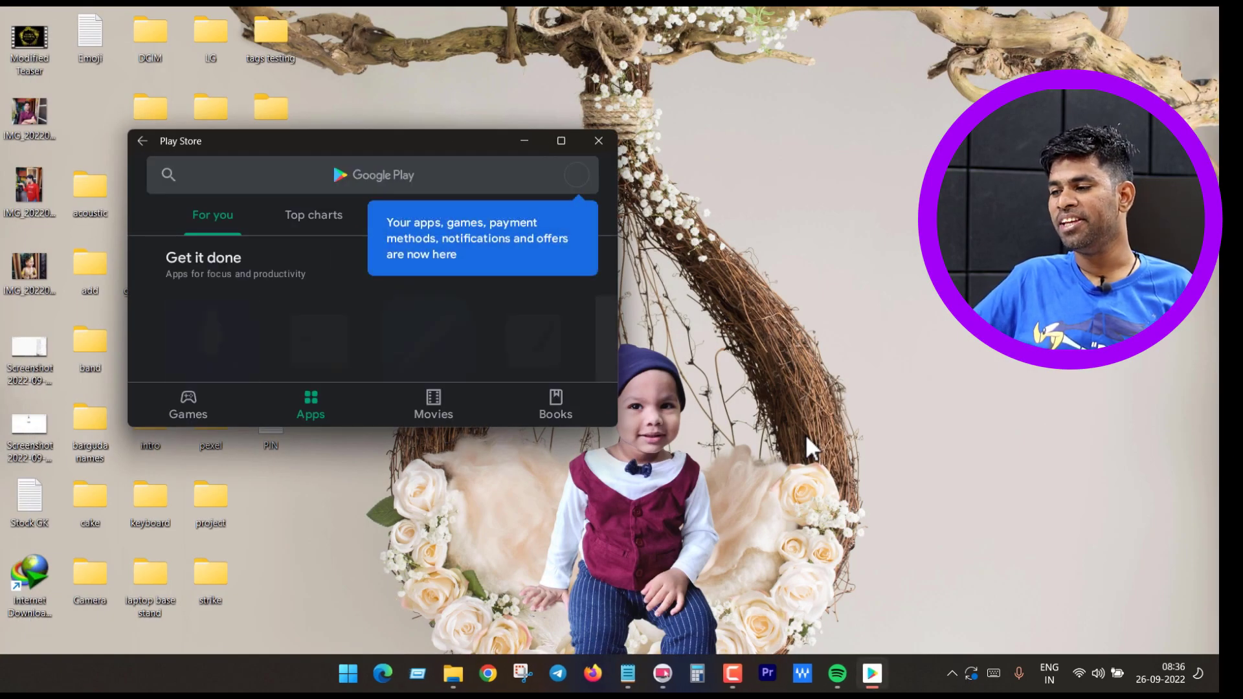
click(561, 141)
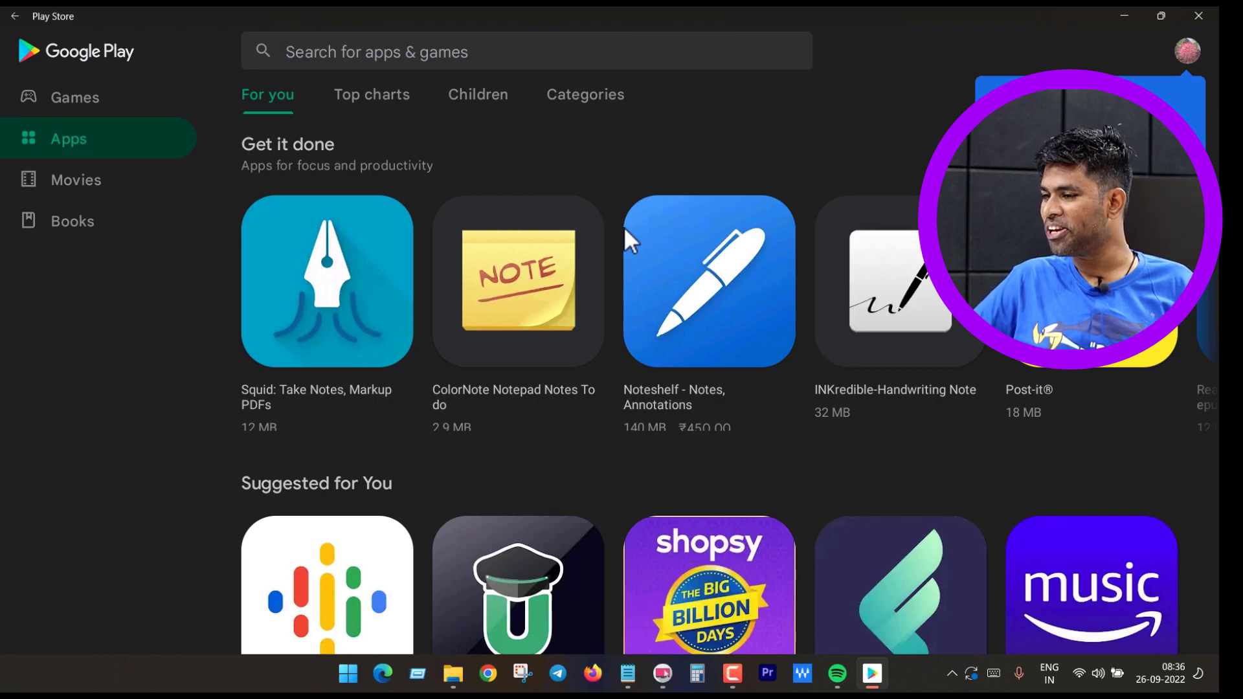
Search the Play Store for "gmail" and install the Gmail app from Google LLC
scroll(623, 226, down, 5)
scroll(623, 226, down, 6)
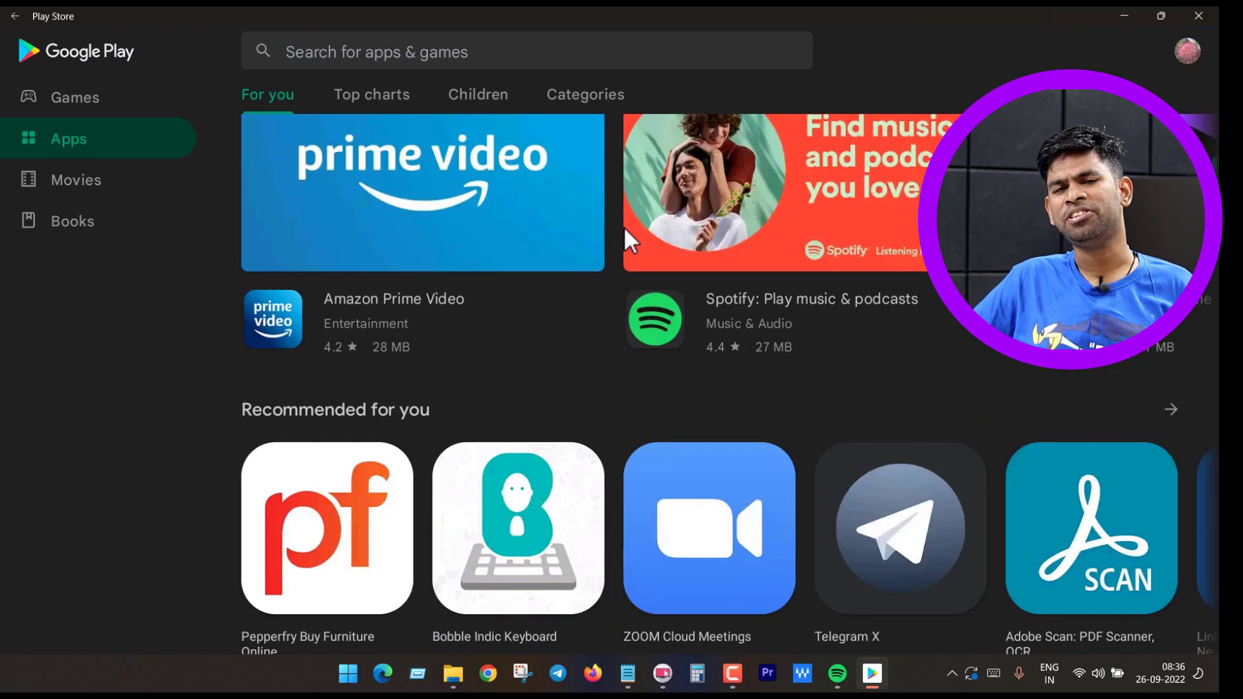
scroll(624, 227, down, 5)
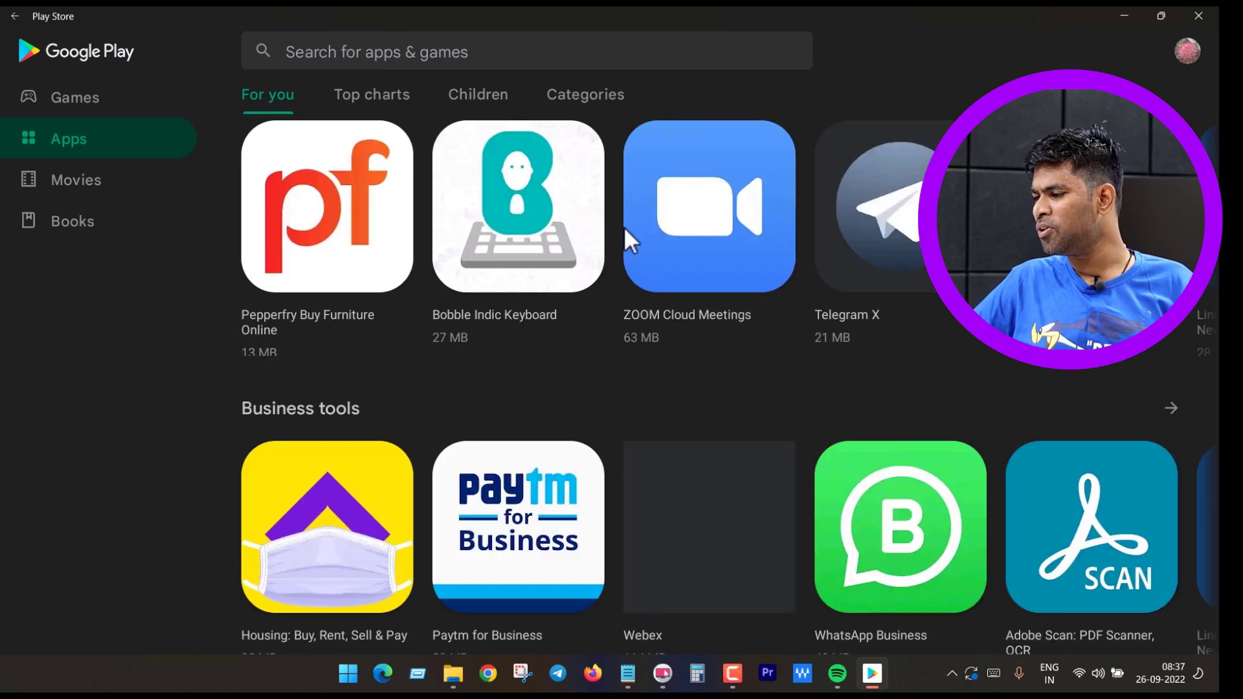
scroll(623, 226, up, 5)
click(514, 53)
text(gmail)
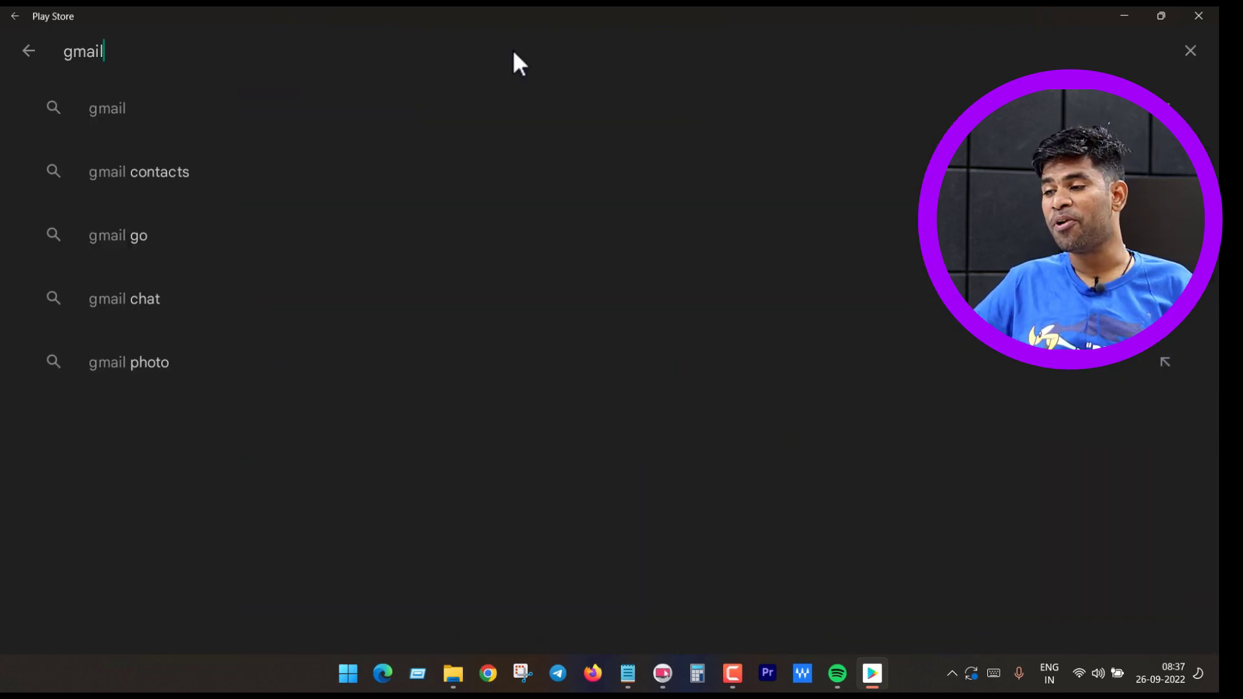
click(180, 121)
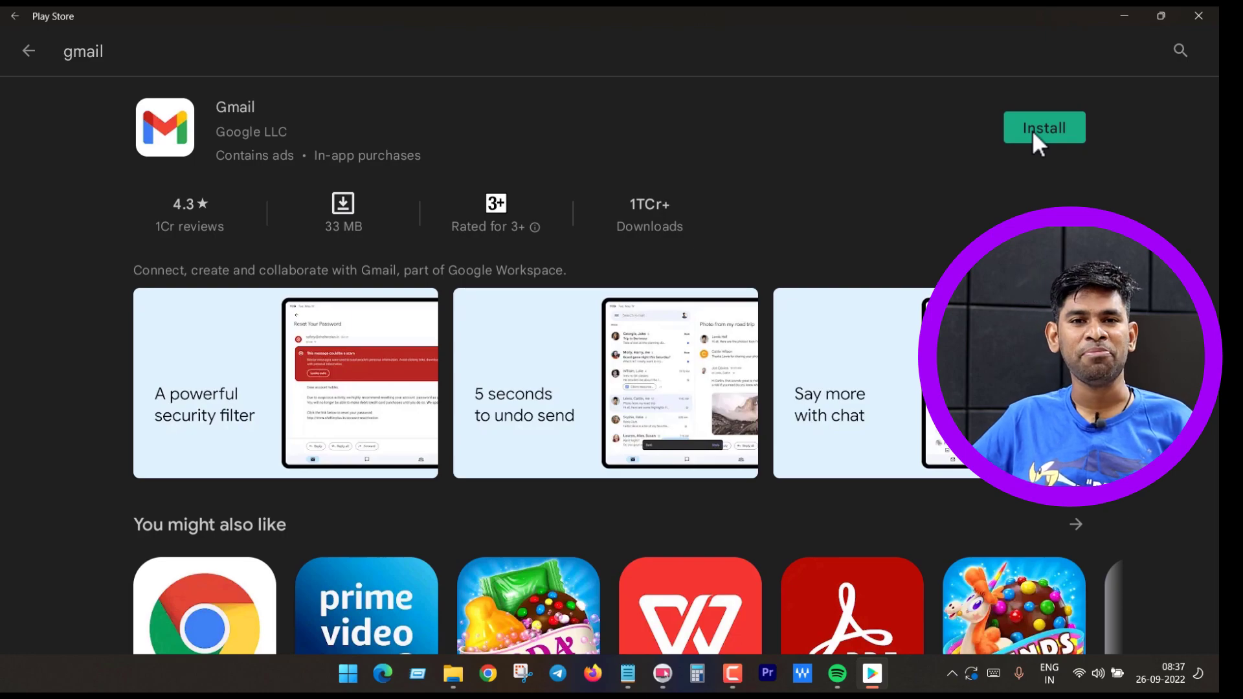
click(1032, 130)
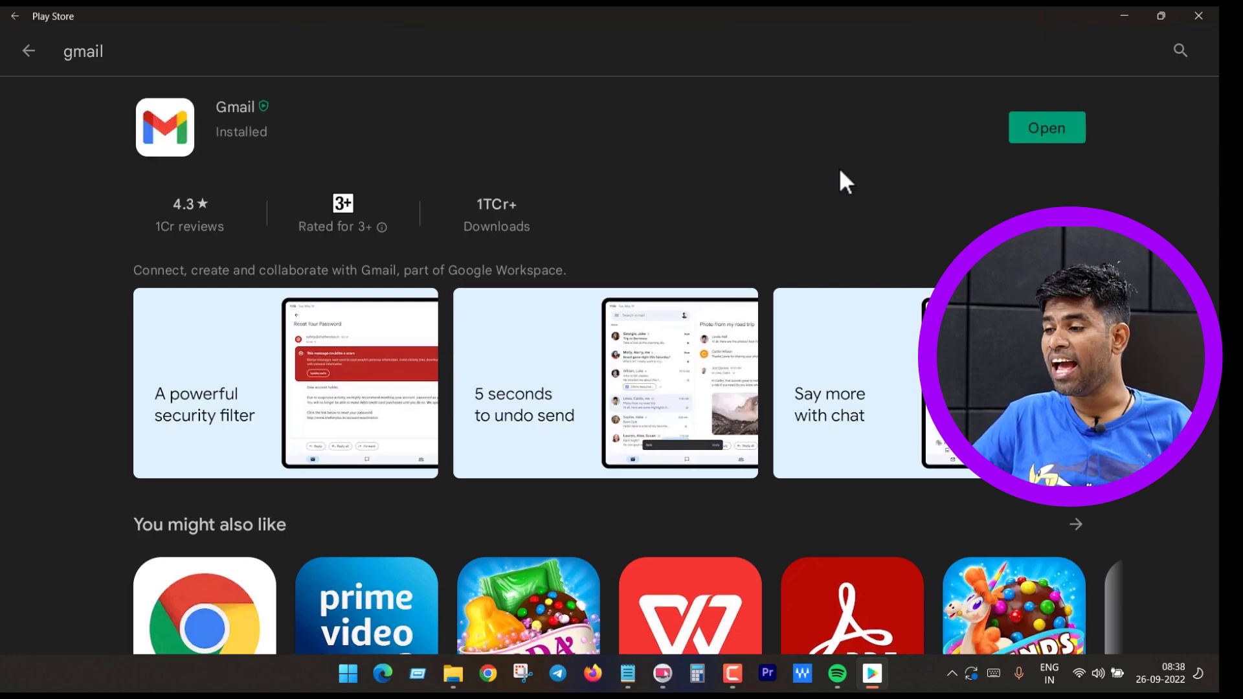
Open the installed Gmail app, go through its welcome screens with the existing Google account, and browse the inbox down to older emails
click(1061, 131)
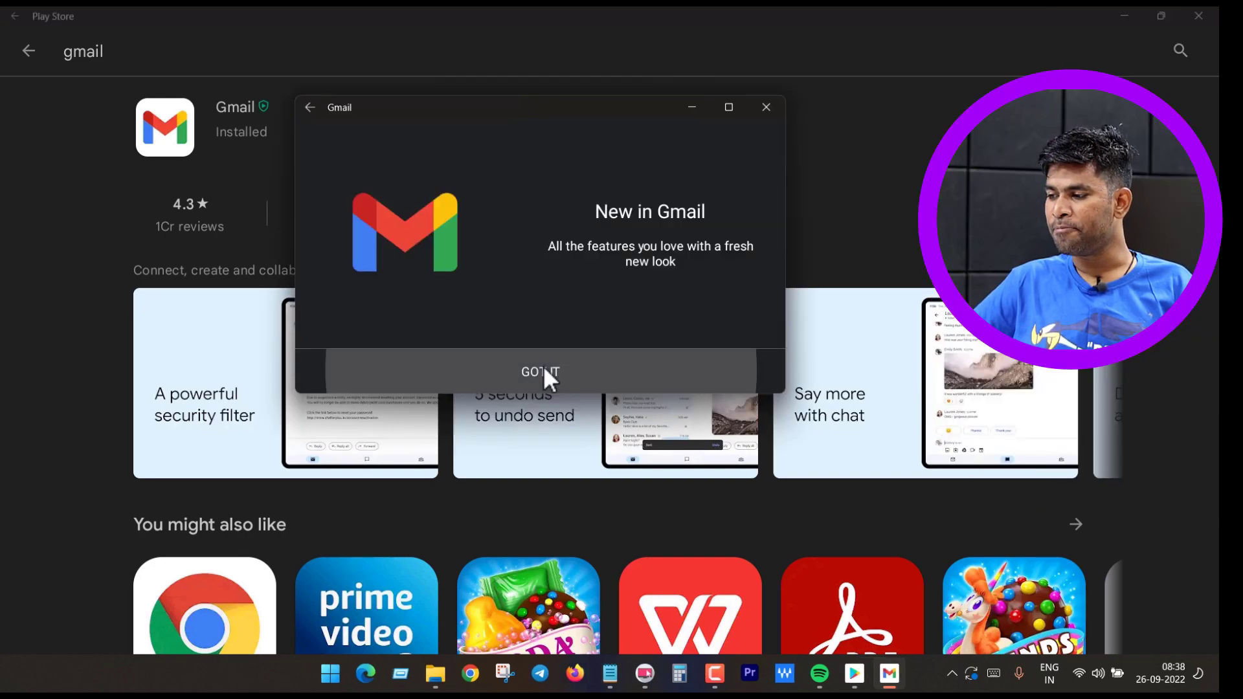
click(542, 366)
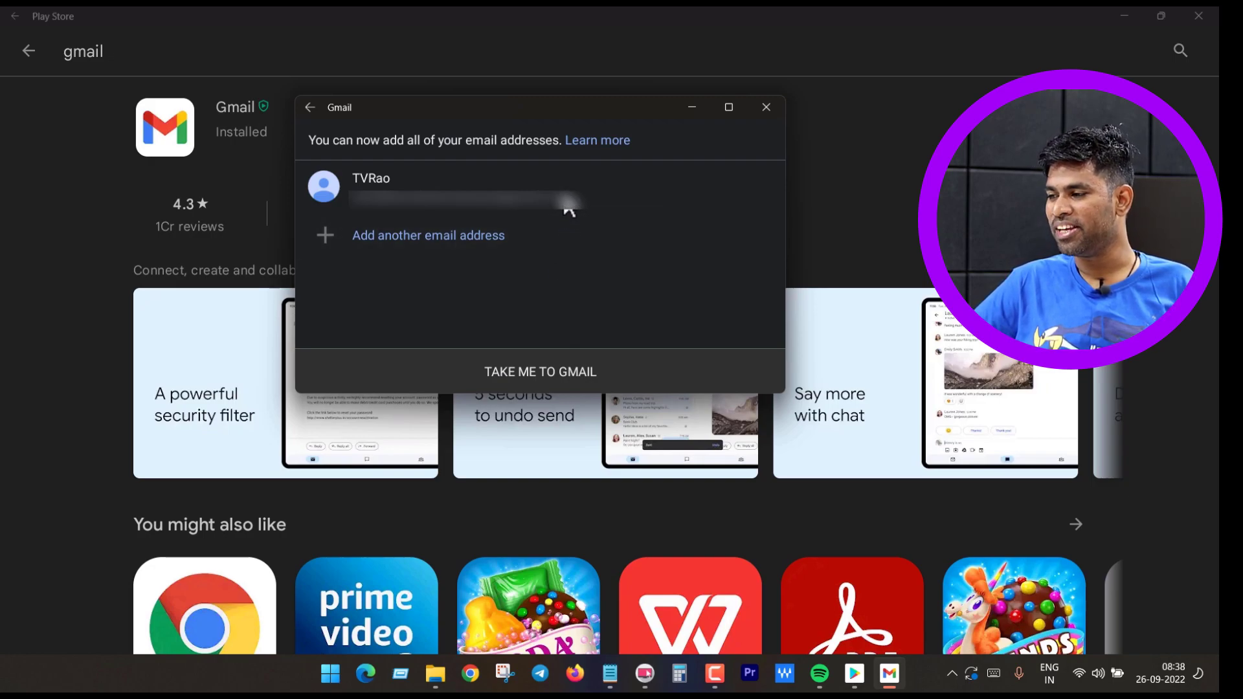
click(518, 371)
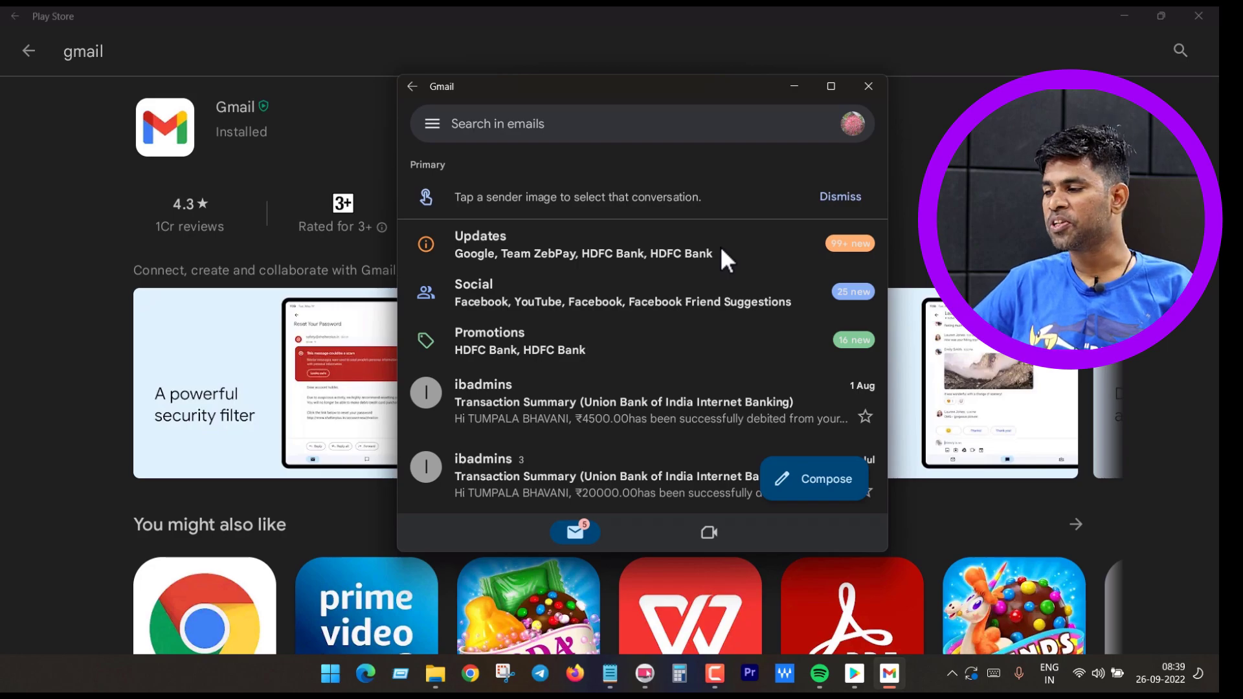
scroll(721, 246, down, 15)
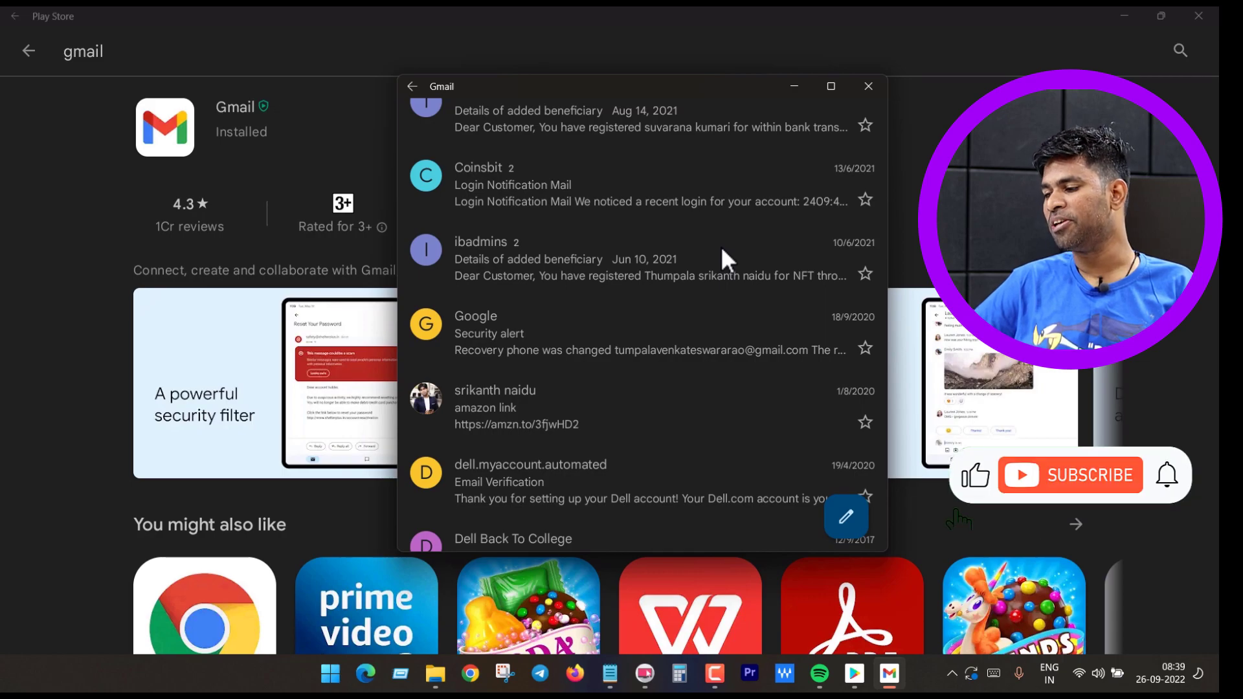
click(599, 67)
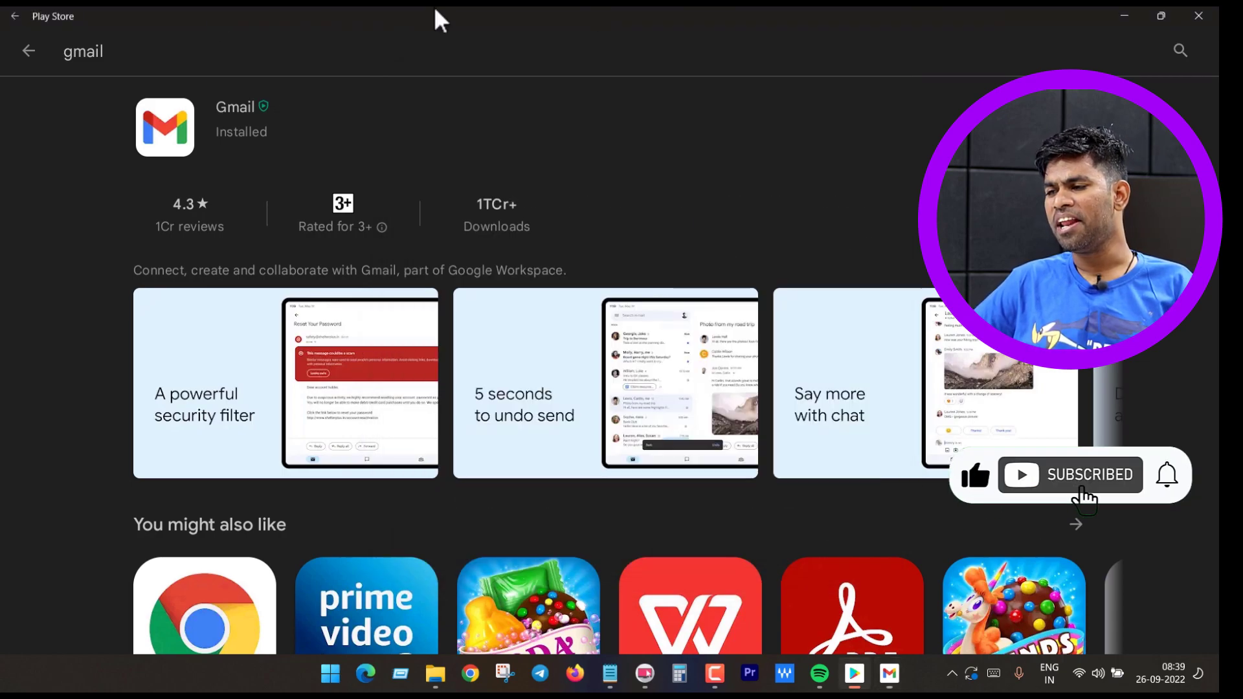